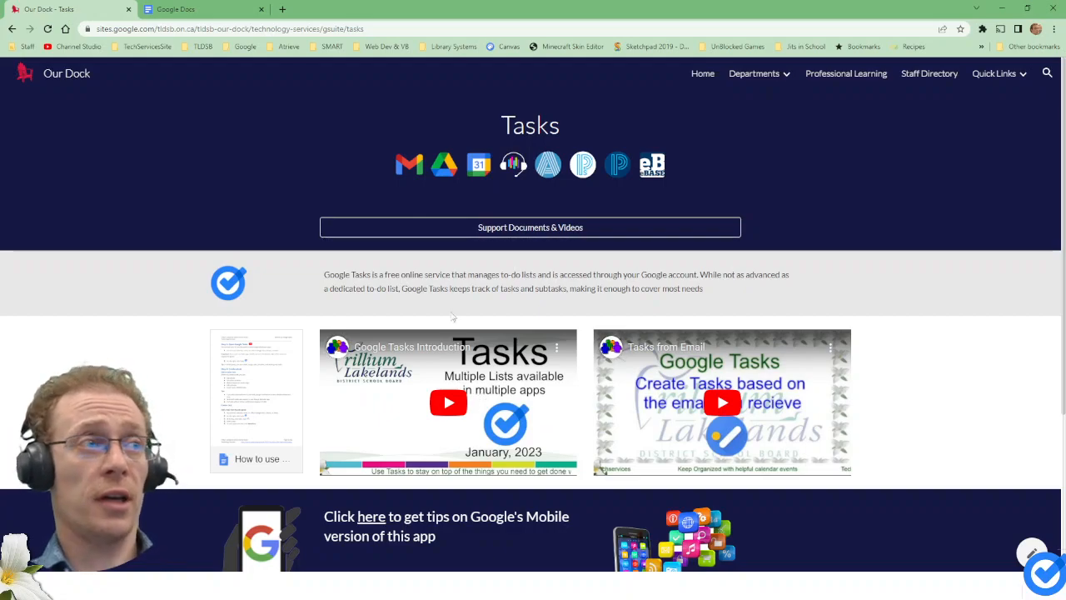
Step: Open the Technology Services department's Tech Talk page and look over its recent episodes
mouse_move(240, 6)
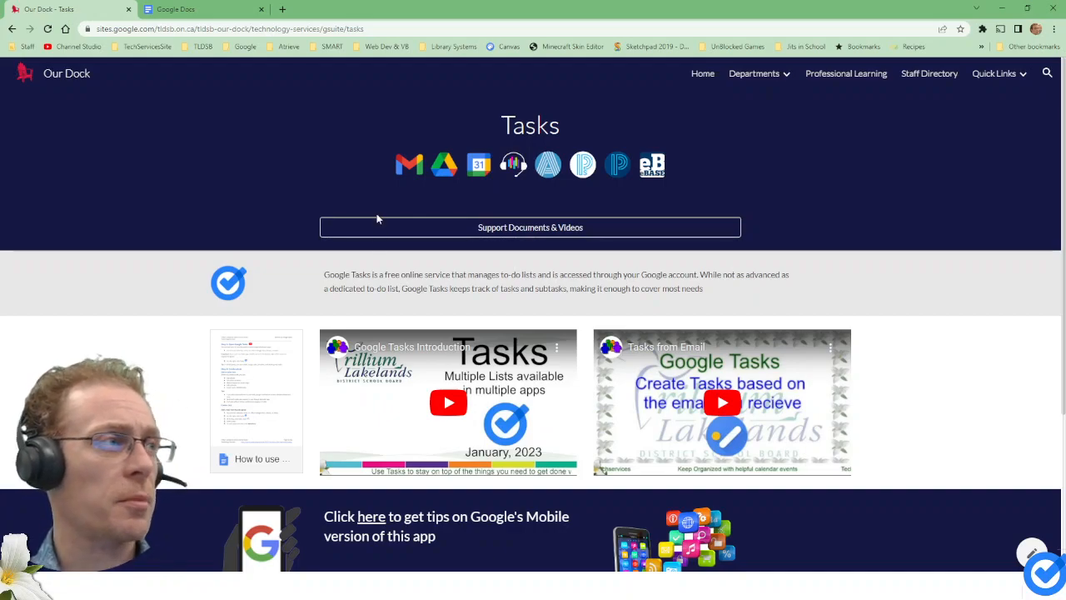
mouse_move(758, 79)
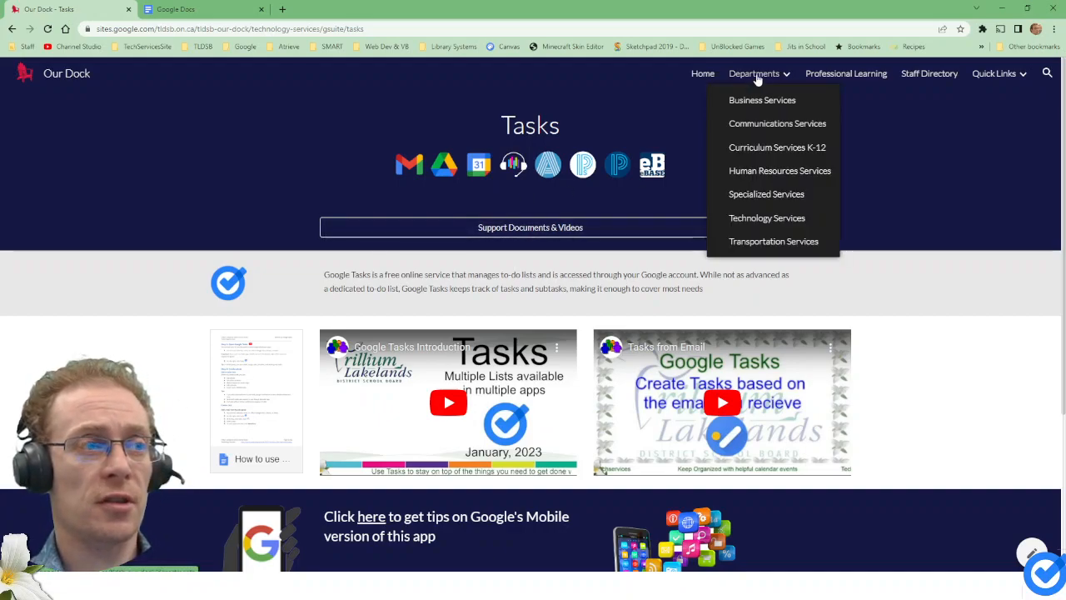
left_click(147, 46)
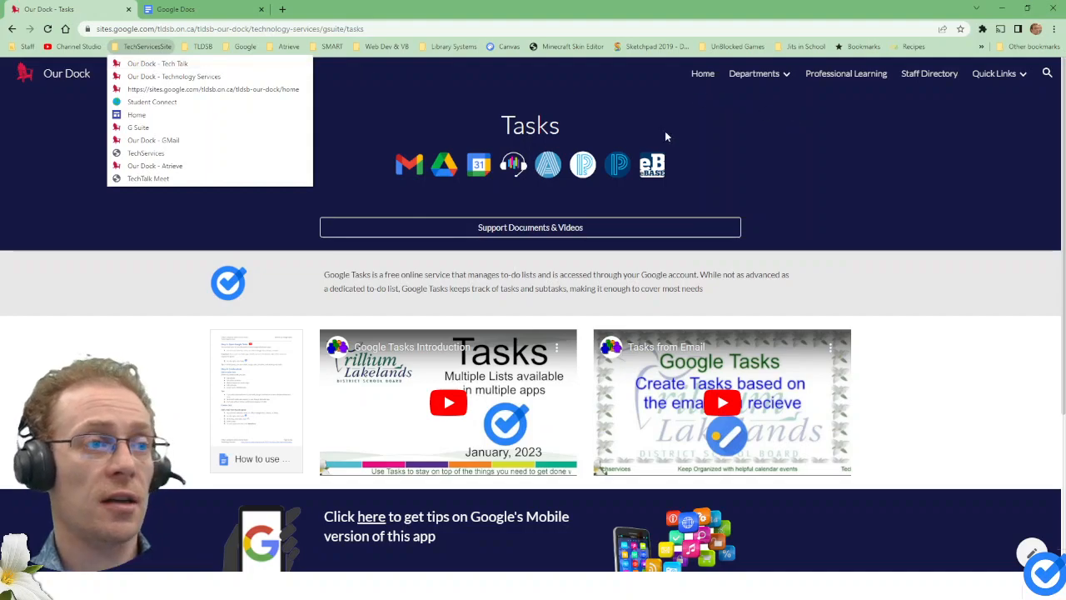
left_click(748, 75)
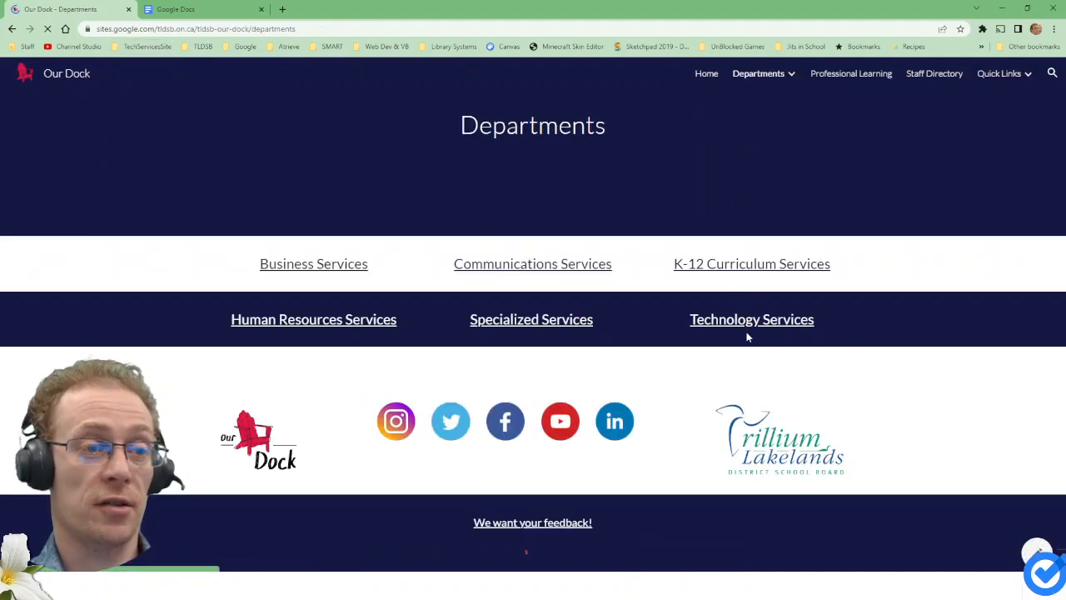
left_click(745, 323)
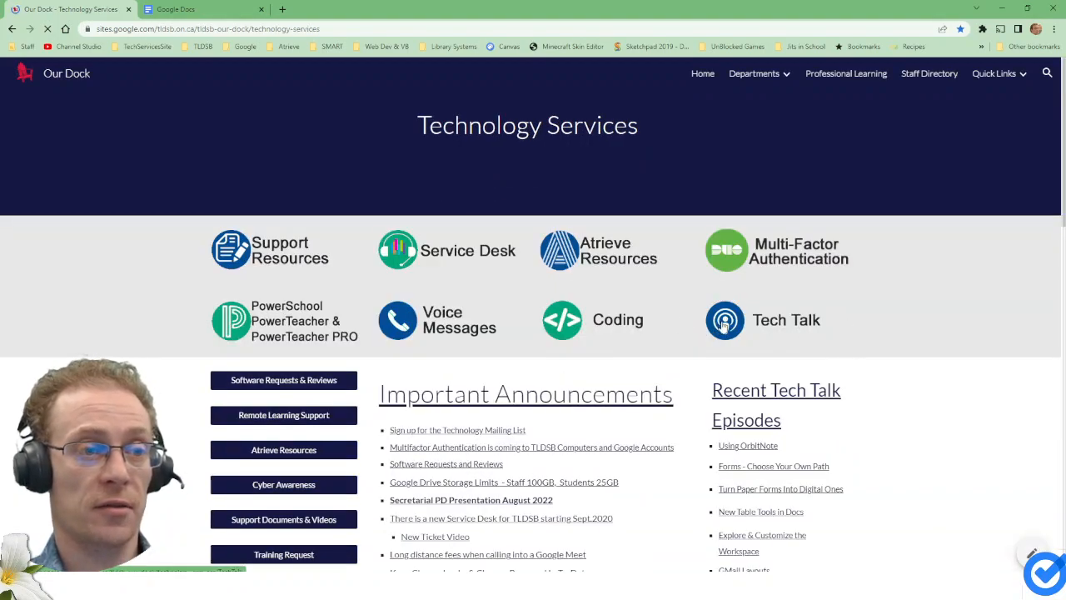
left_click(725, 326)
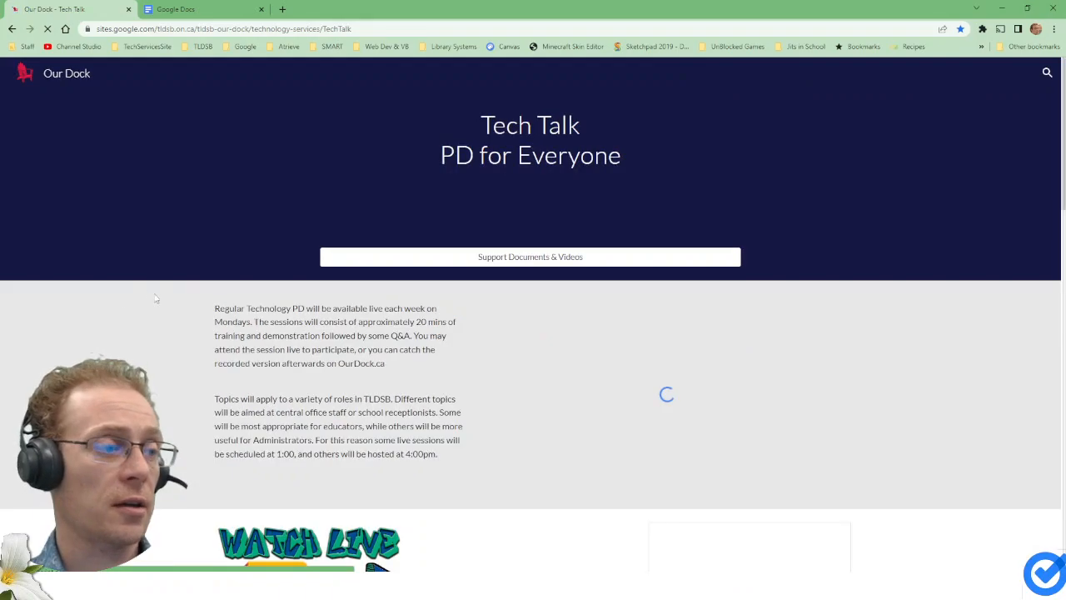
scroll(181, 362, "down", 2)
scroll(181, 363, "down", 10)
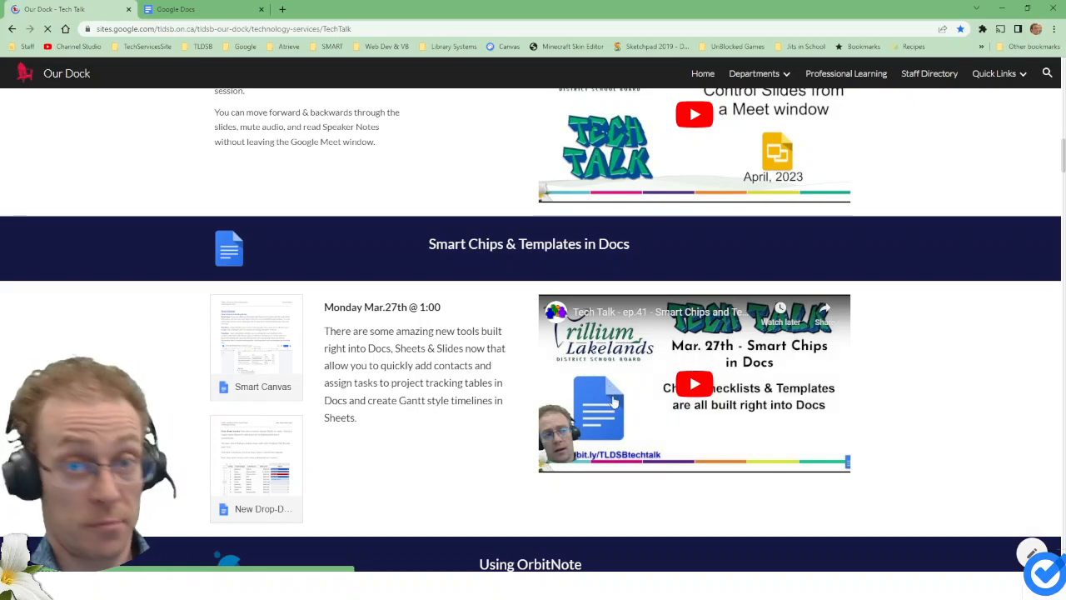
scroll(613, 402, "up", 7)
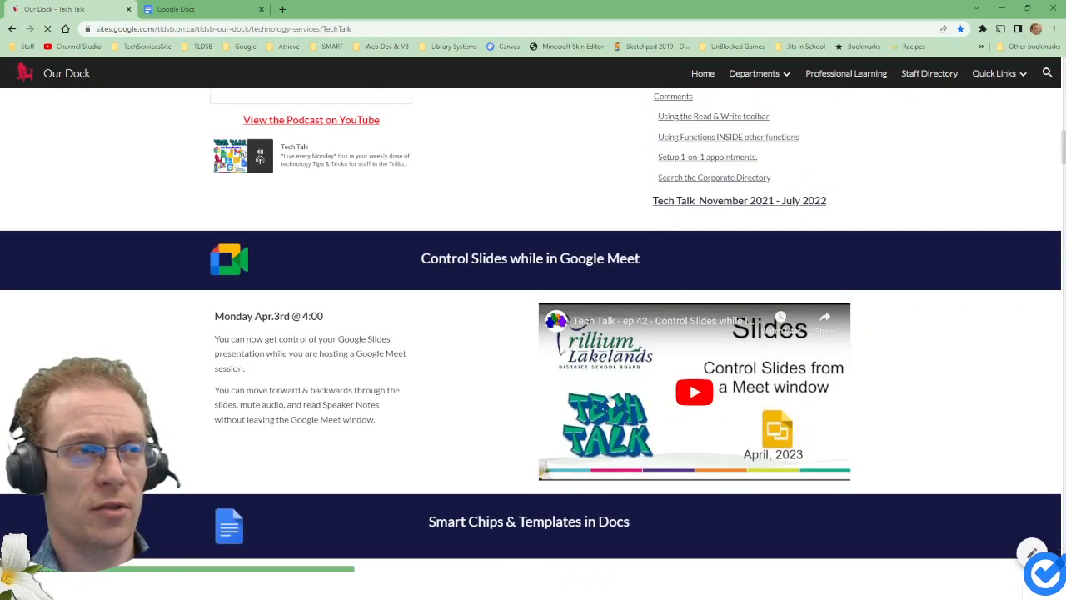
Step: Switch to Google Docs and create a new blank document
left_click(179, 9)
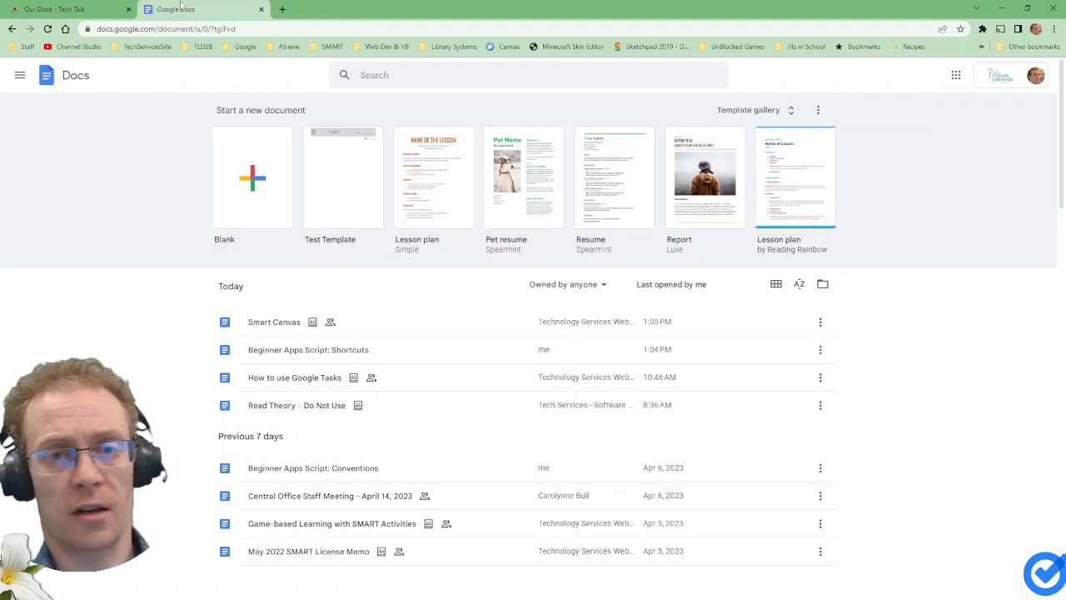
left_click(254, 160)
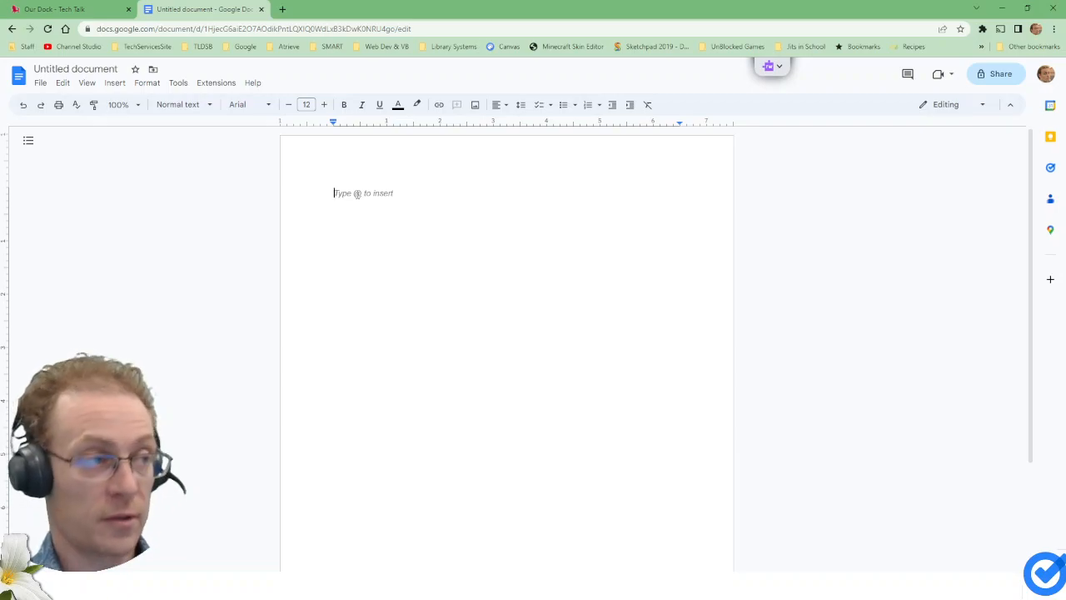
Step: Review the @ insert options for people, smart chips, building blocks, files and calendar events, and remove the @ again
type("@")
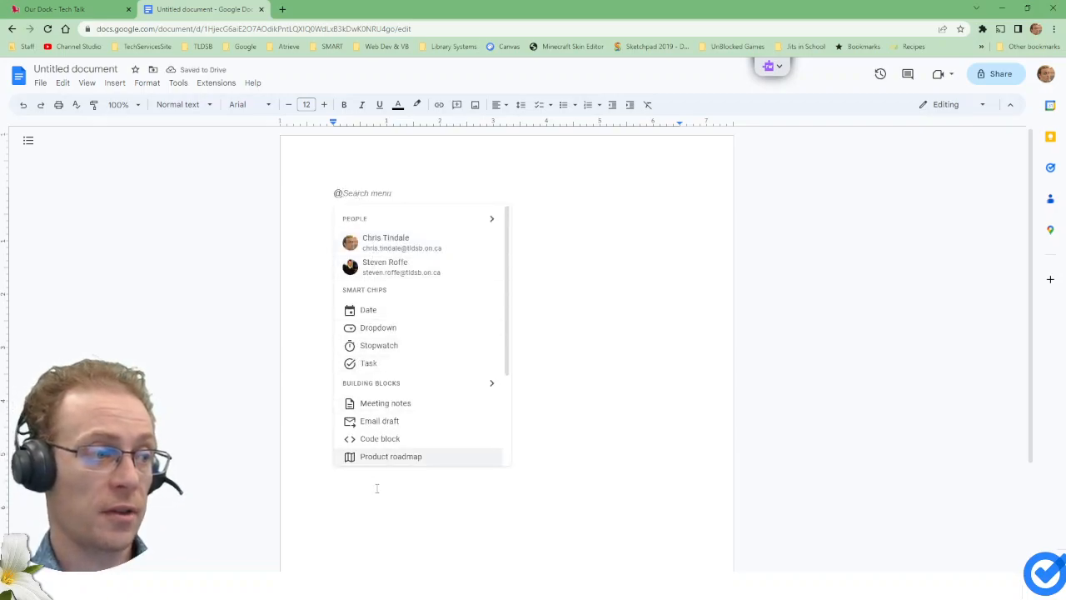
scroll(461, 269, "down", 5)
scroll(442, 347, "down", 1)
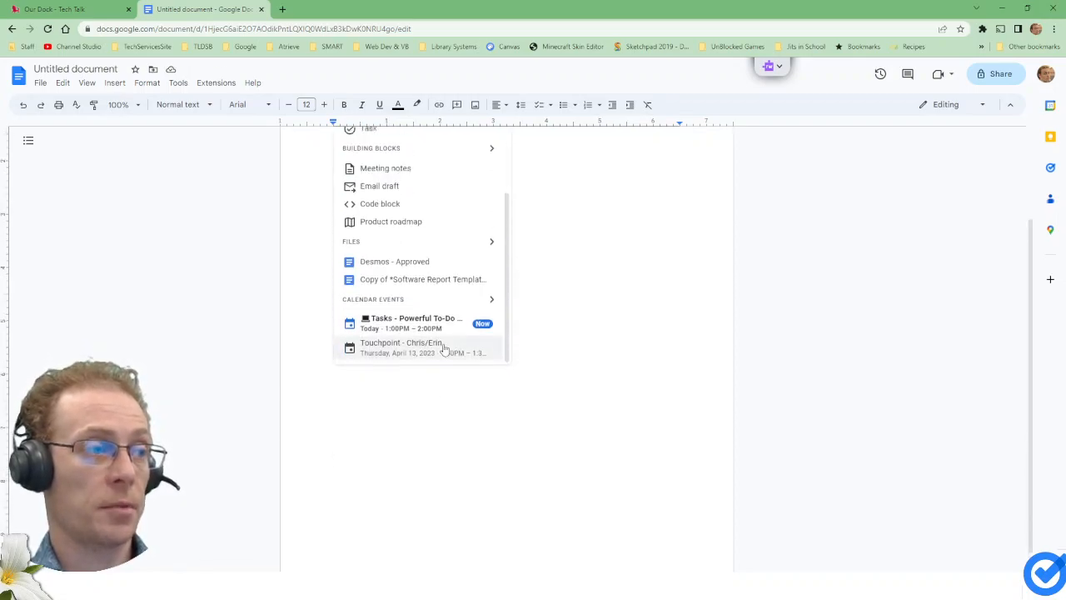
scroll(442, 347, "up", 3)
scroll(413, 250, "up", 2)
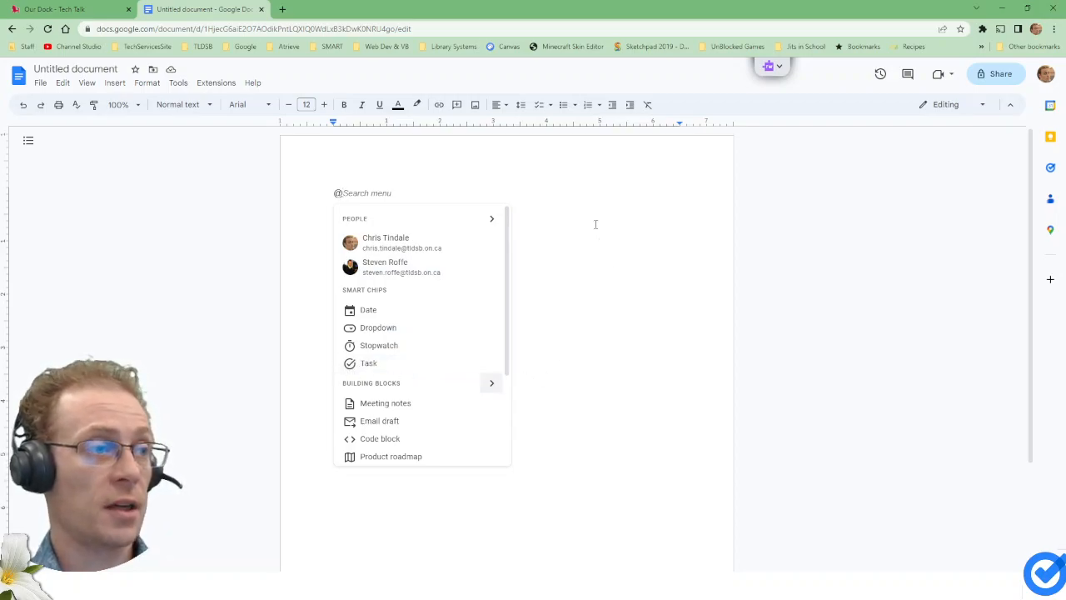
key("BackSpace")
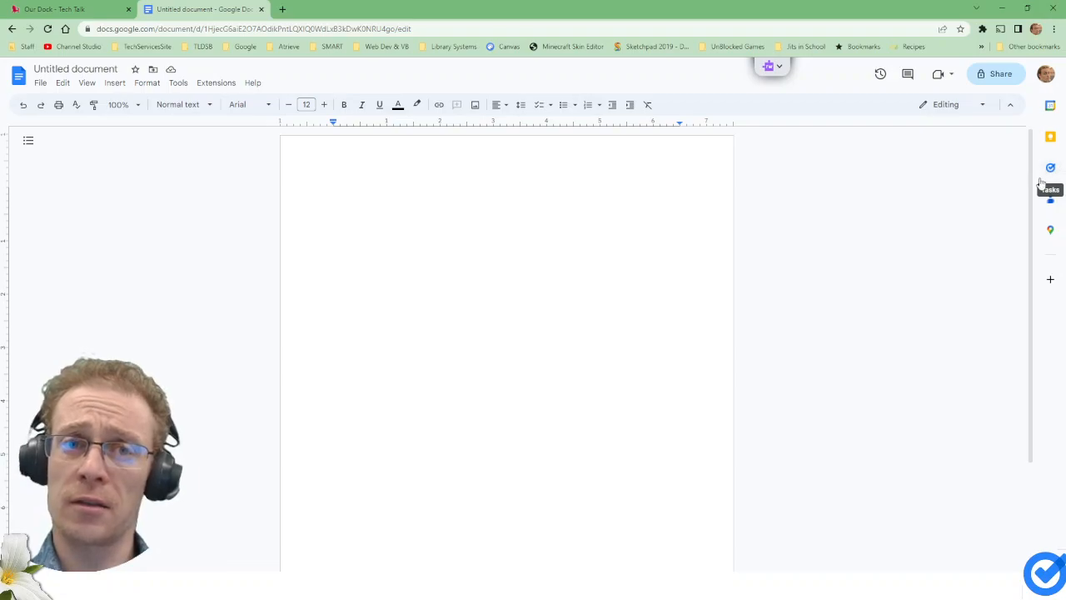
Step: Open Tasks beside the document and create a new task list named "demo"
left_click(1053, 174)
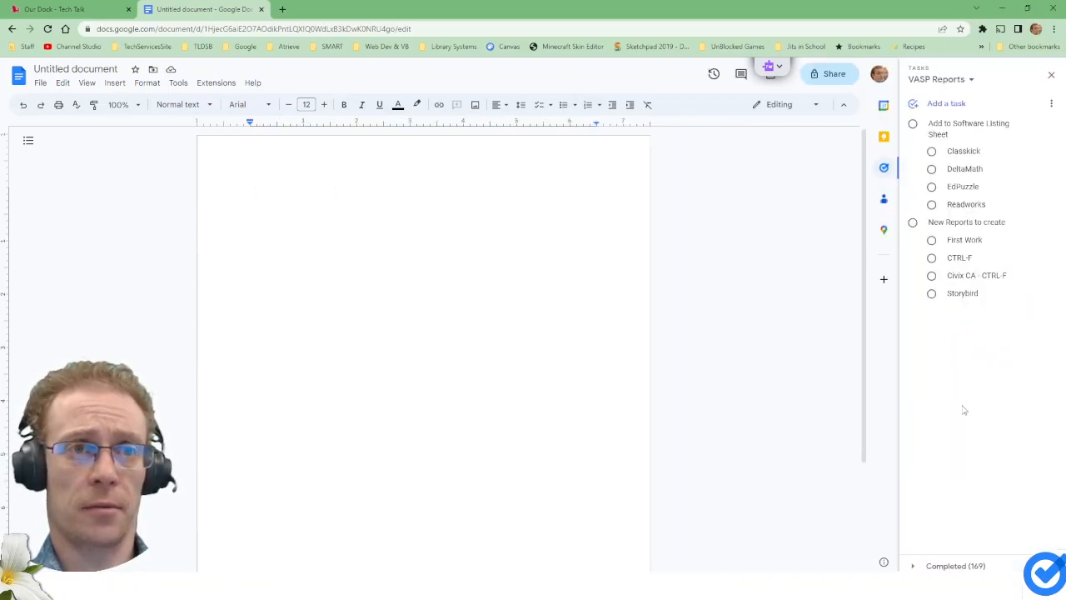
left_click(962, 81)
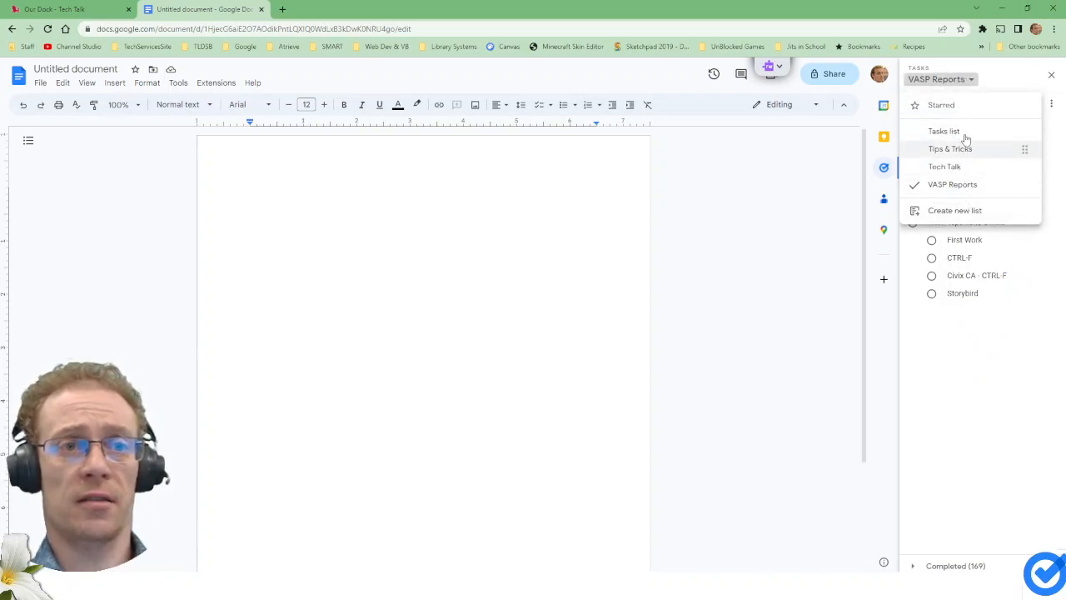
left_click(956, 213)
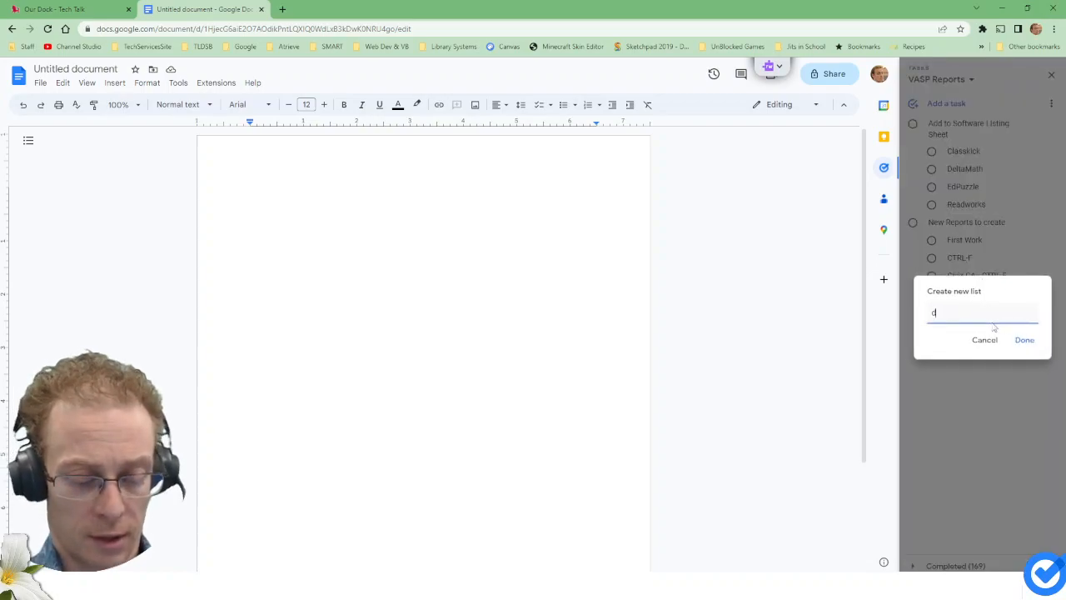
key("Return")
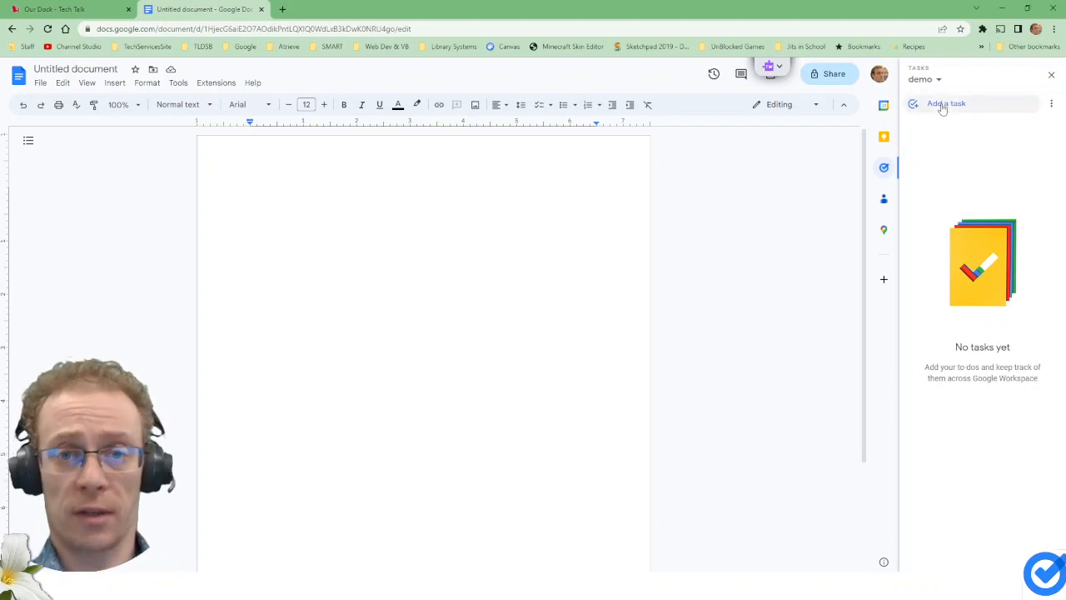
Step: Add the task "make a tasks video" to the demo list and give it the subtask "post the video"
left_click(942, 106)
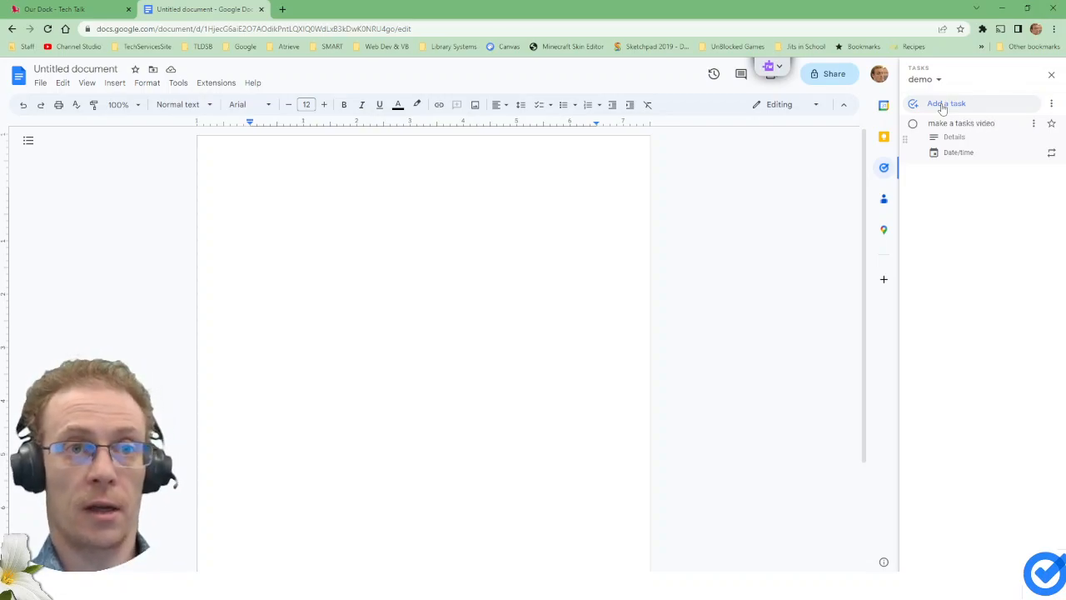
left_click(955, 137)
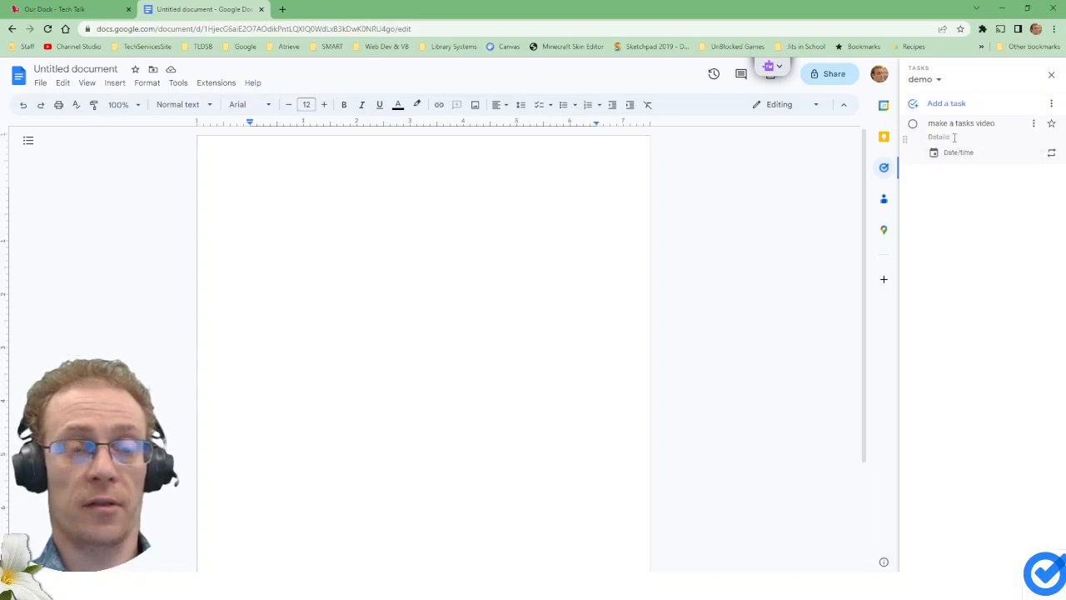
left_click(1034, 123)
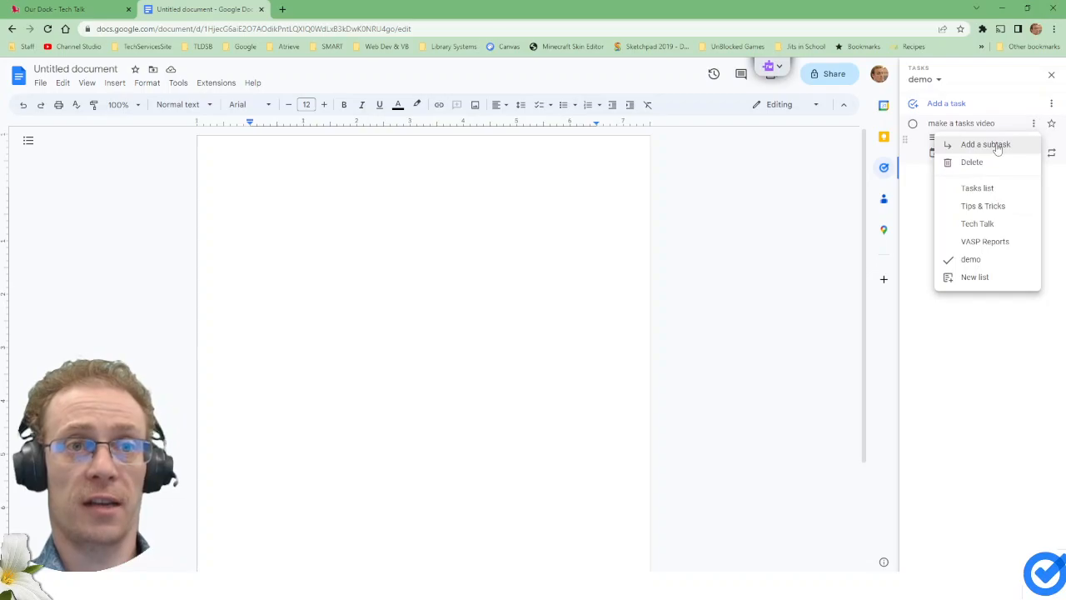
left_click(999, 145)
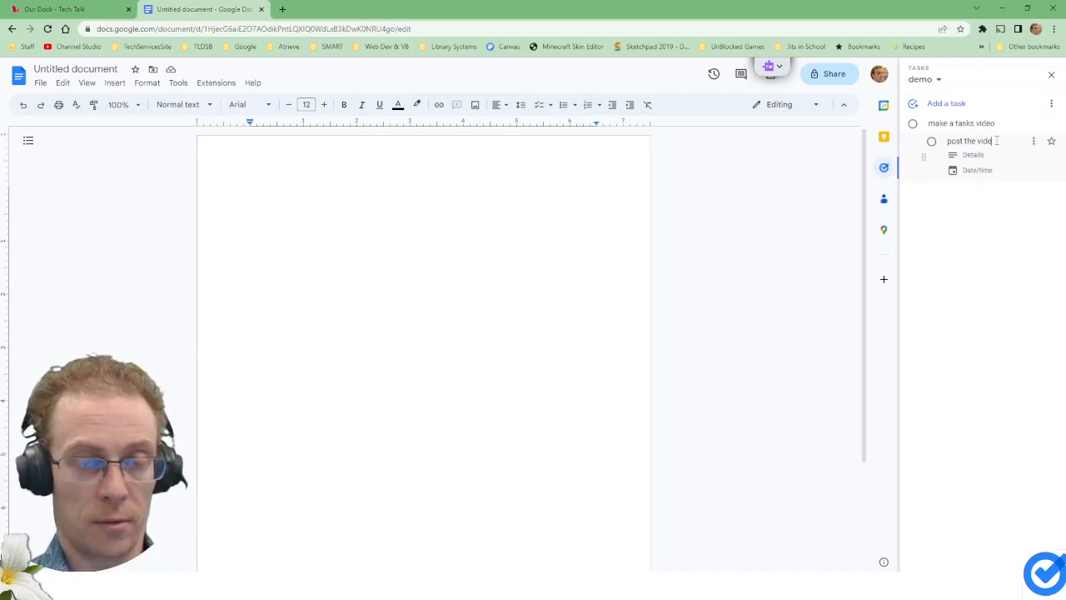
left_click(963, 204)
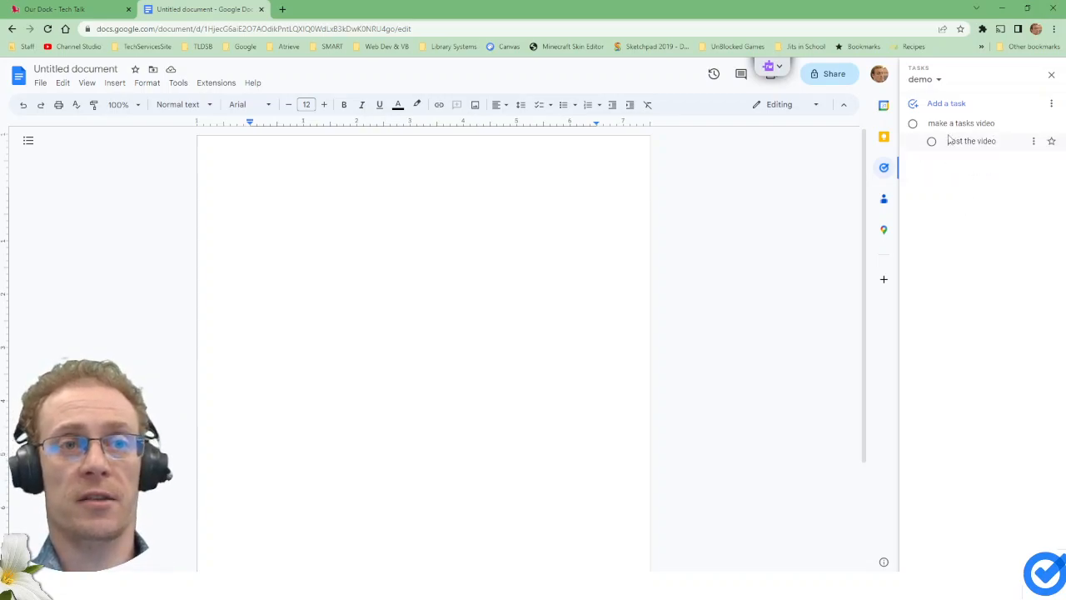
left_click(1014, 125)
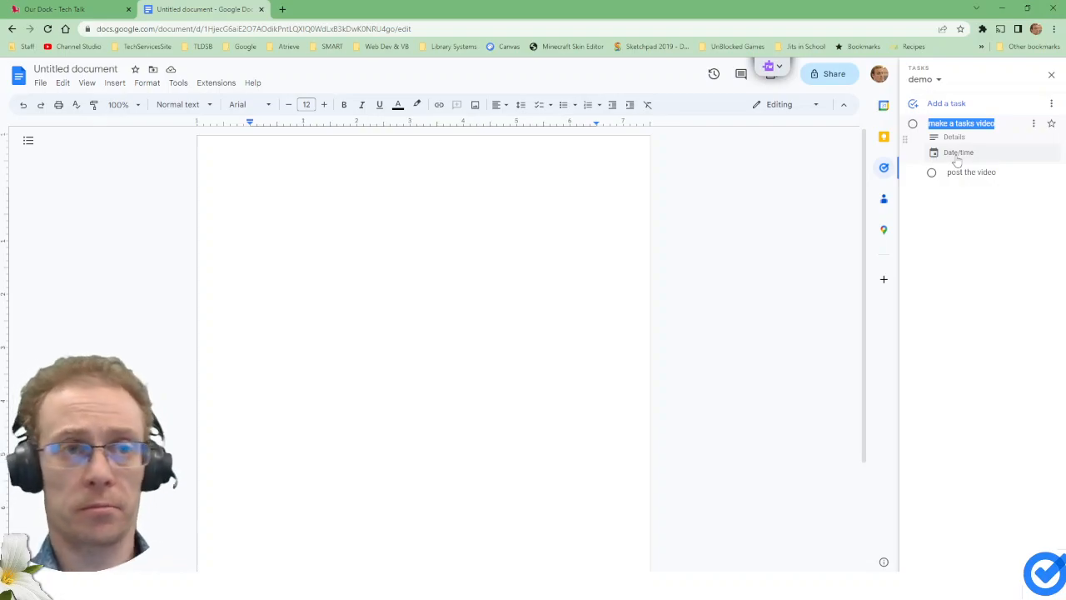
left_click(977, 80)
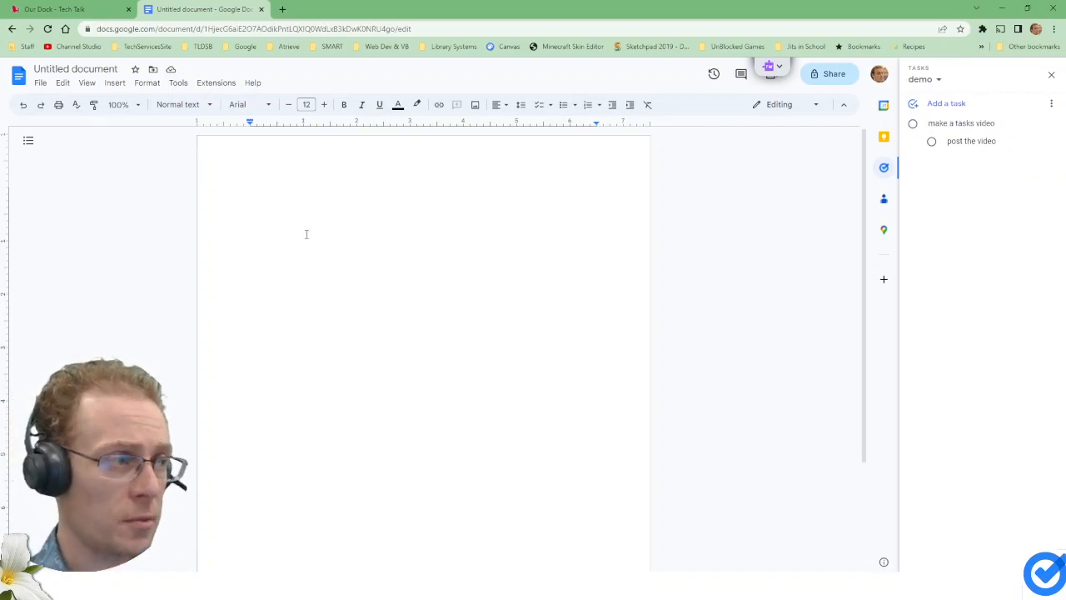
Step: Insert a Task smart chip in the document with the title "email principal", correcting its spelling
type("@")
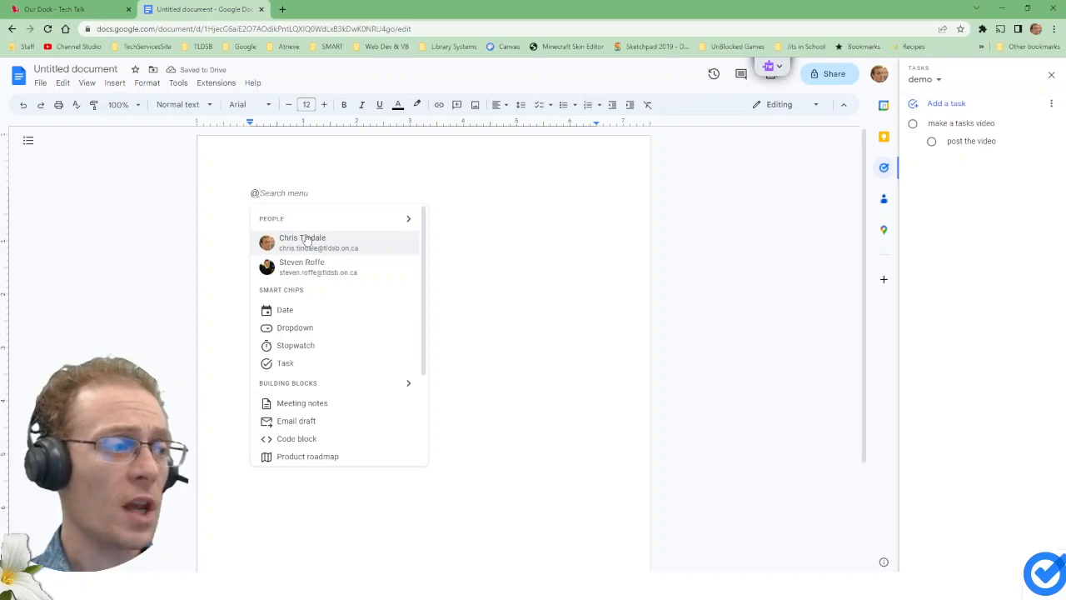
left_click(301, 363)
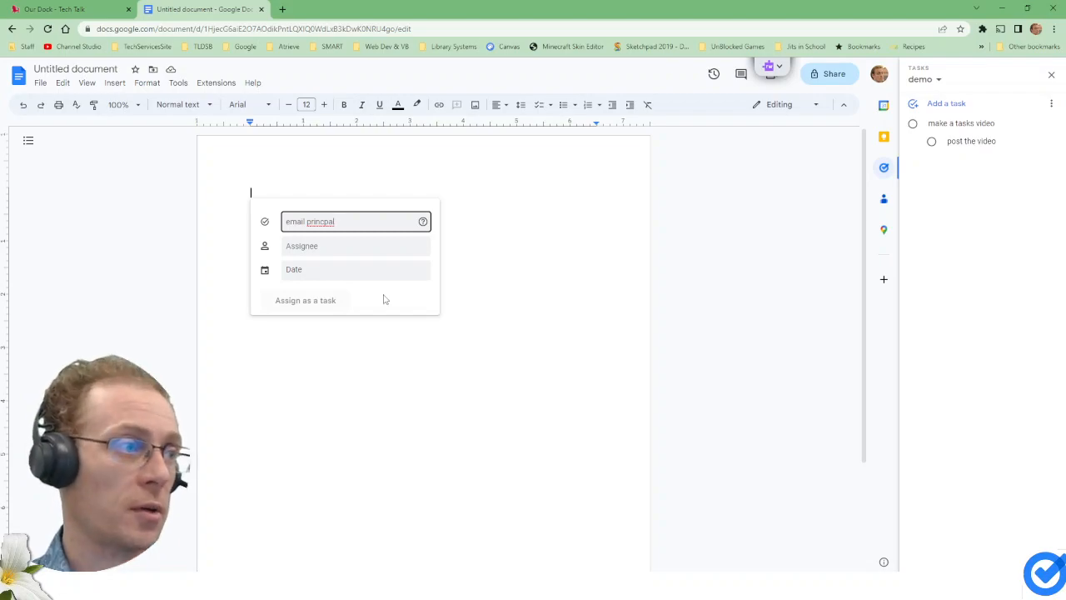
right_click(319, 222)
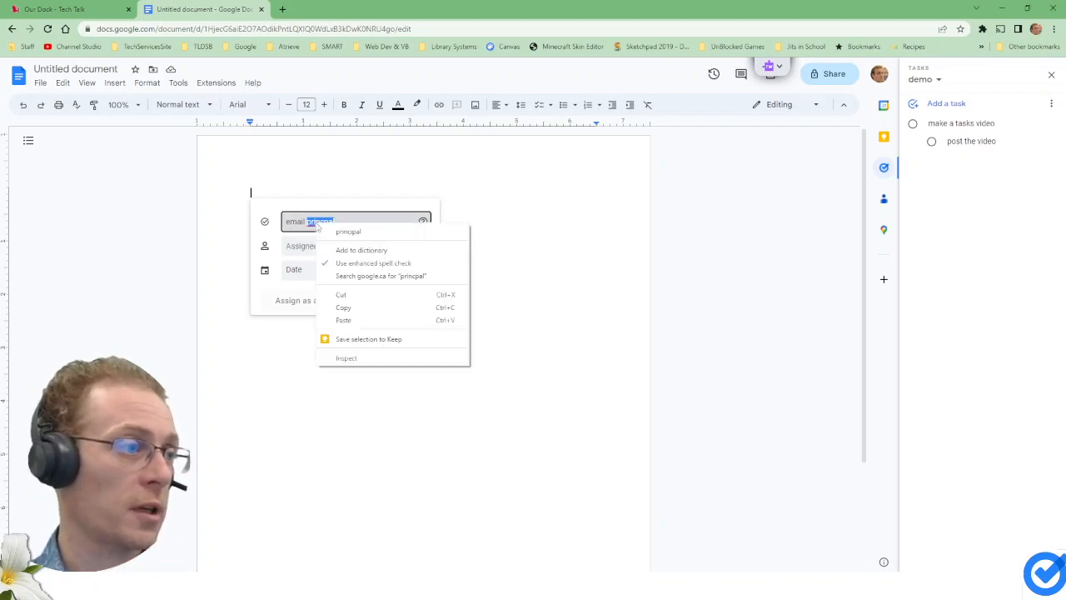
left_click(332, 234)
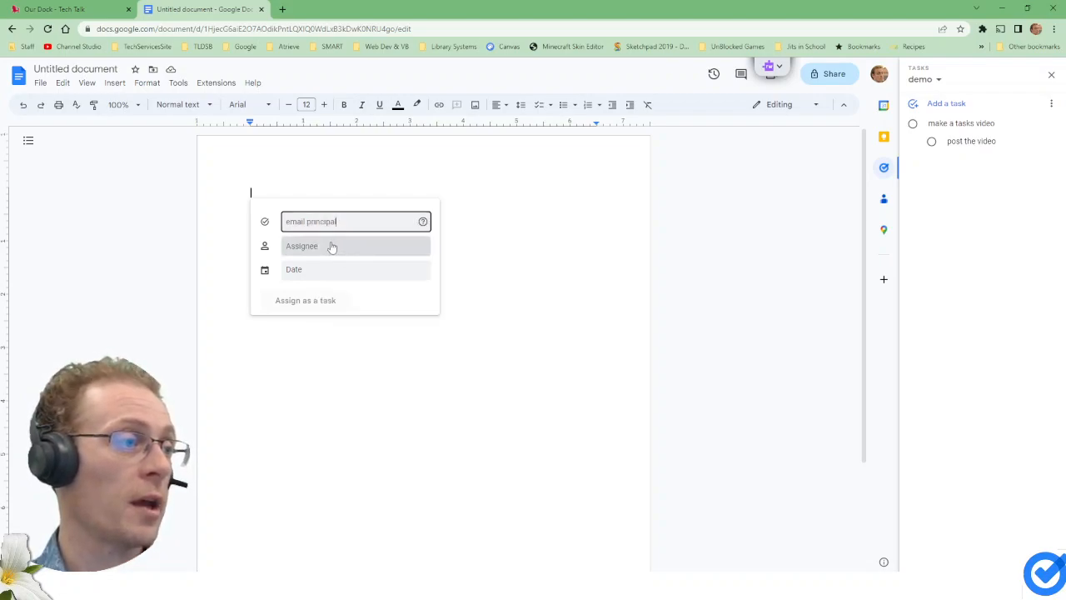
Step: Assign the "email principal" task to the document owner's own account with the date April 12, 2023
left_click(332, 246)
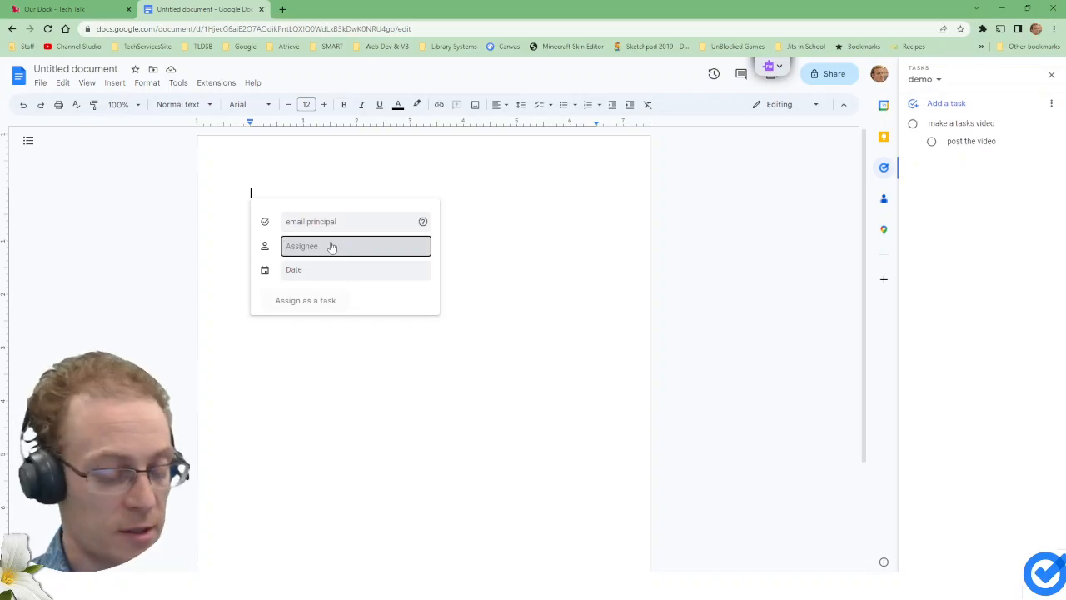
type("ch")
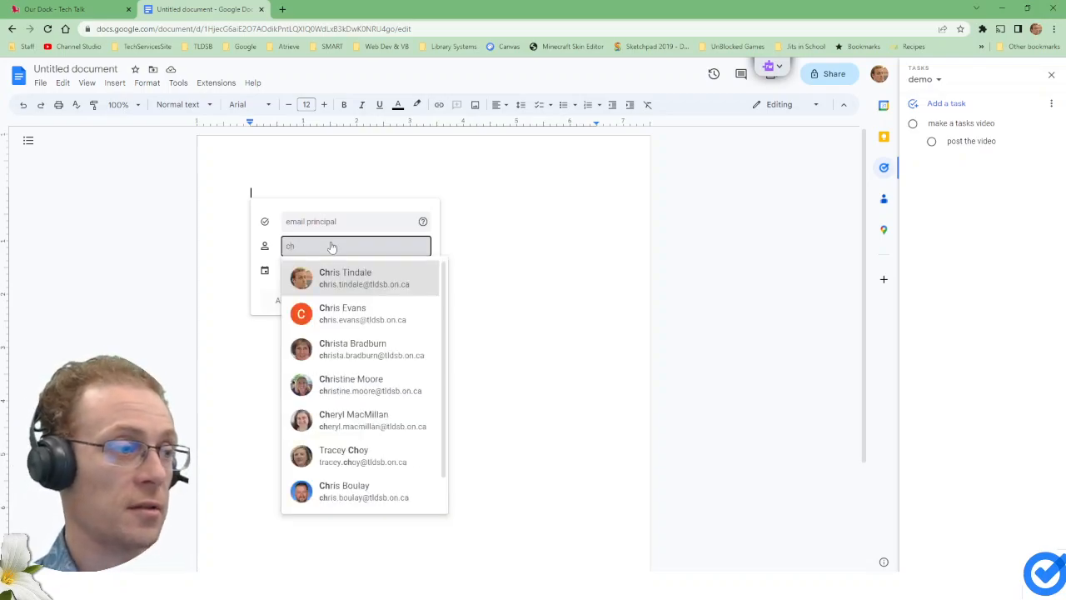
left_click(322, 274)
left_click(324, 274)
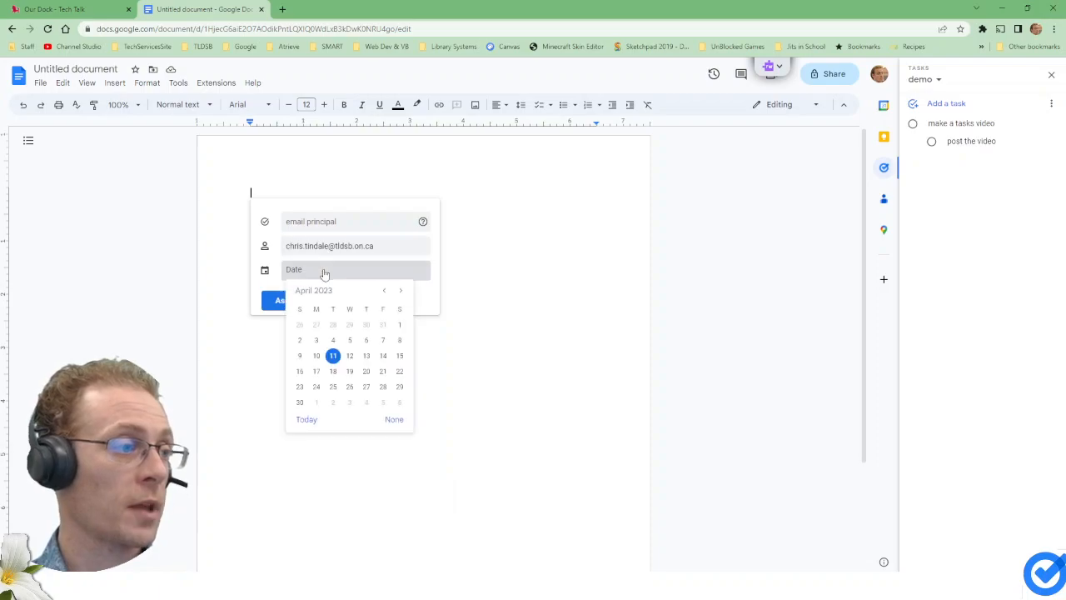
left_click(350, 356)
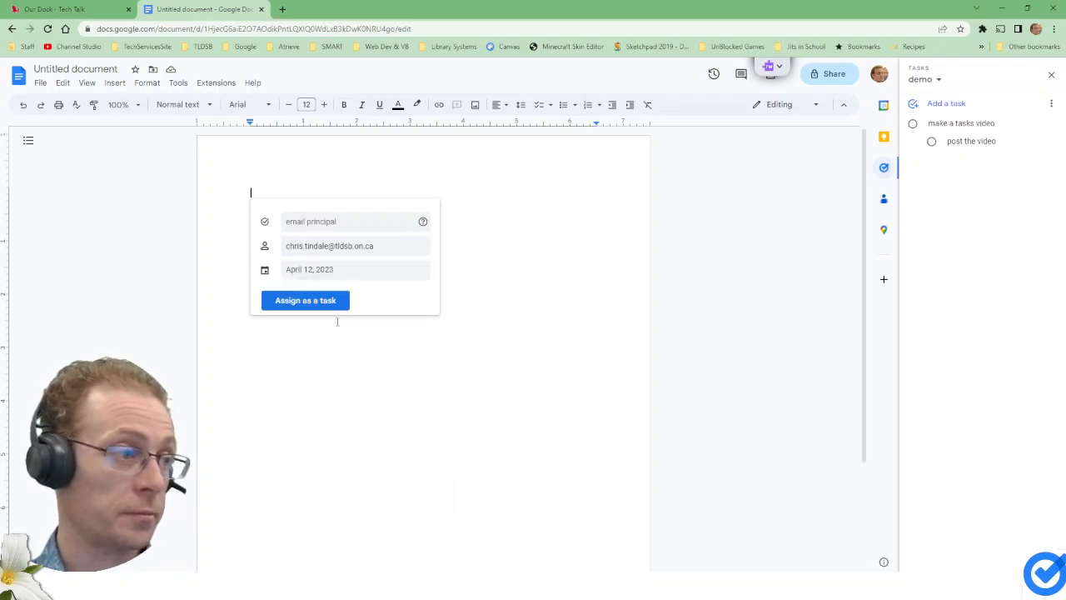
left_click(288, 301)
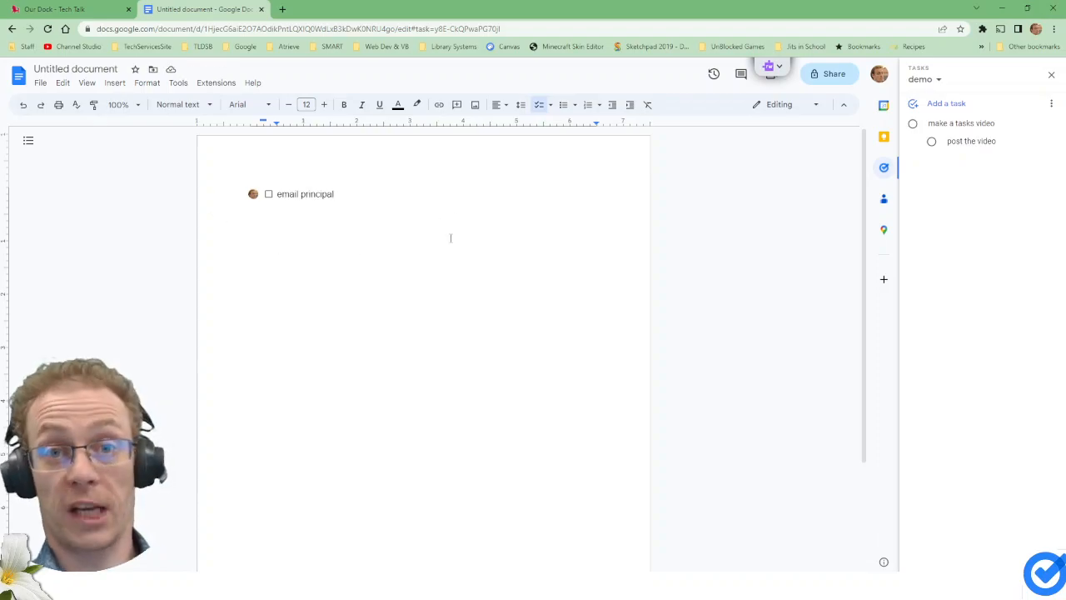
Step: Switch Tasks from the demo list to the list named "Tasks list"
left_click(920, 80)
left_click(973, 133)
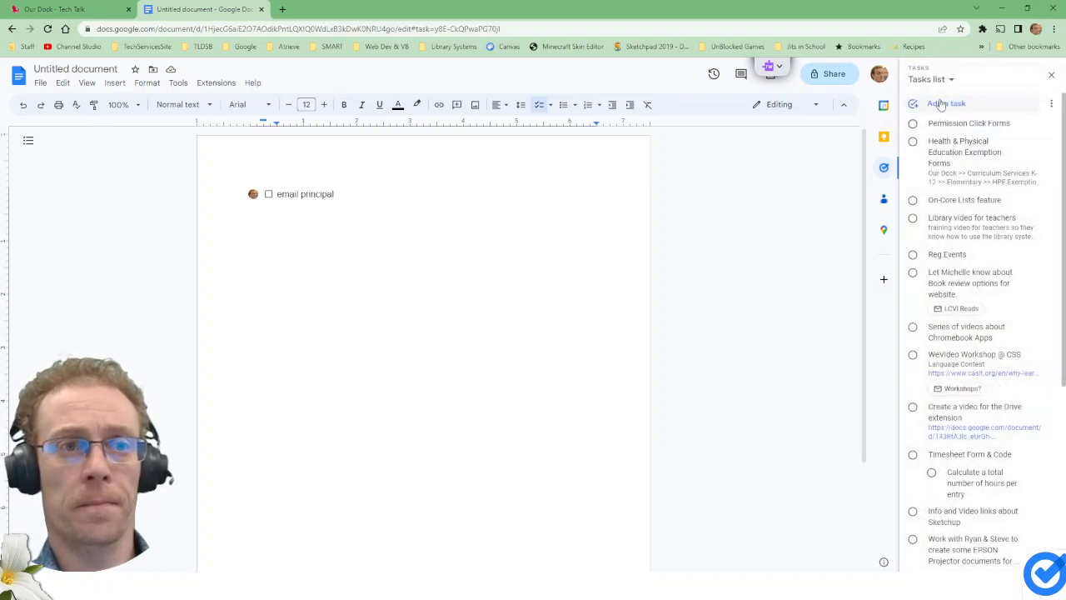
Step: Switch Tasks back to the "demo" list and return to the "email principal" line in the document
left_click(931, 80)
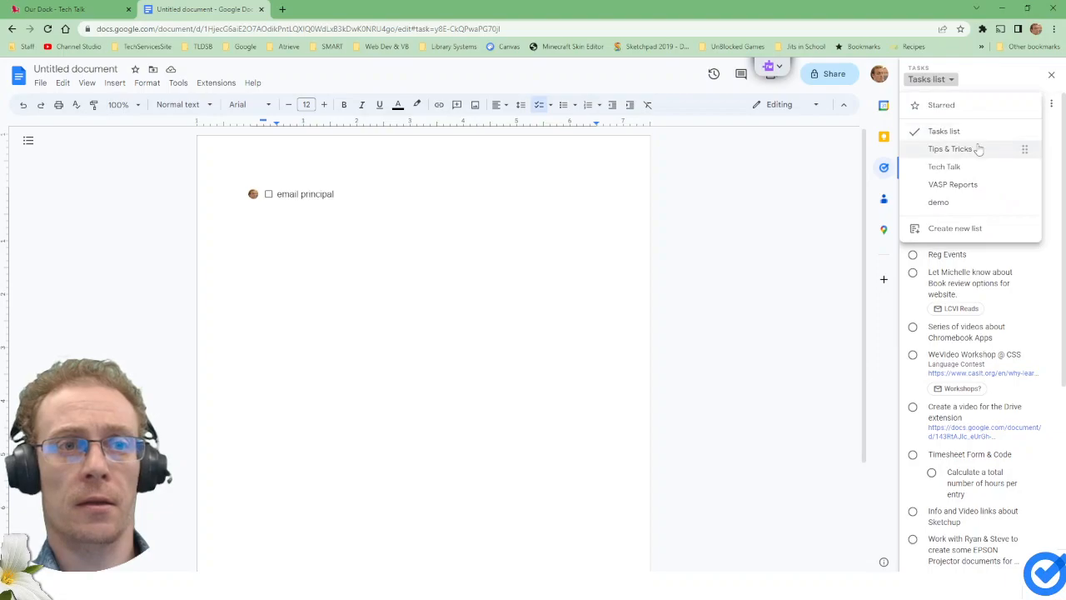
left_click(981, 202)
double_click(445, 281)
mouse_move(257, 200)
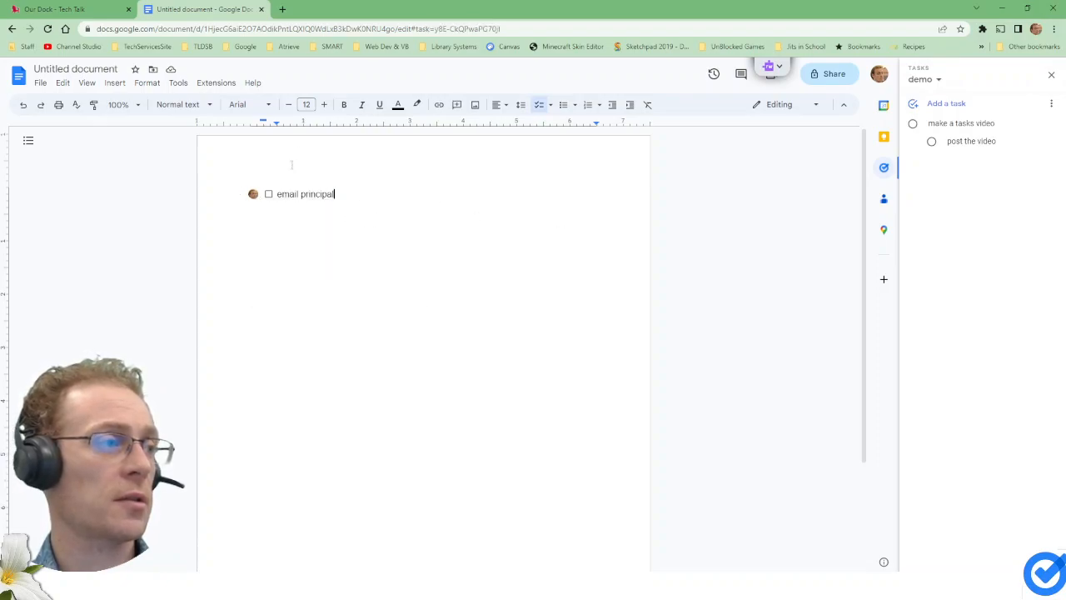
Step: Open Google Calendar in a new browser tab and examine the date, list and linked document of the April 12 "email principal" task
left_click(283, 10)
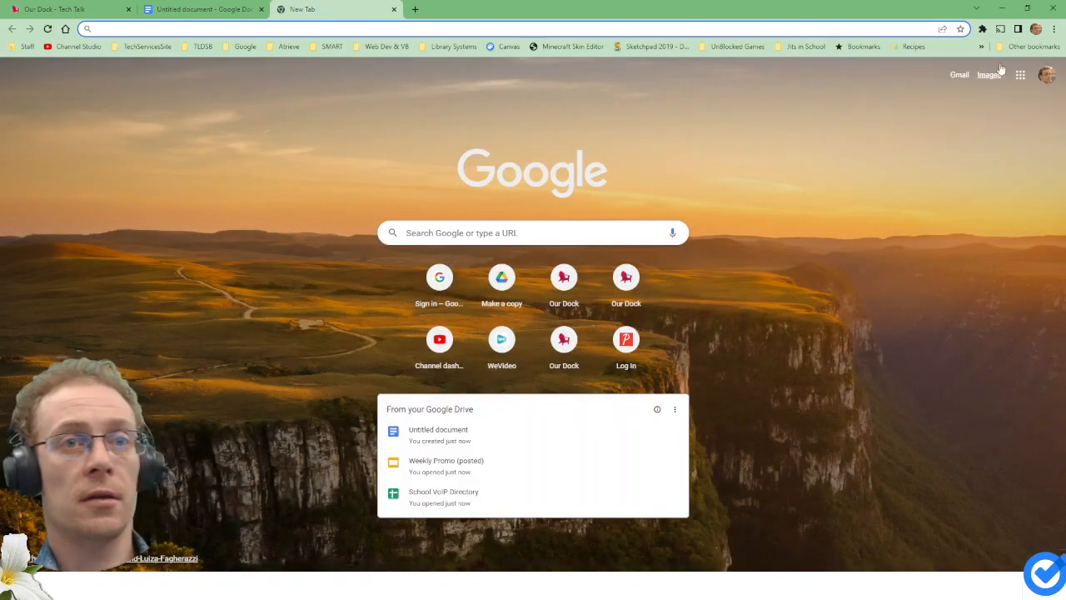
left_click(1019, 75)
left_click(972, 132)
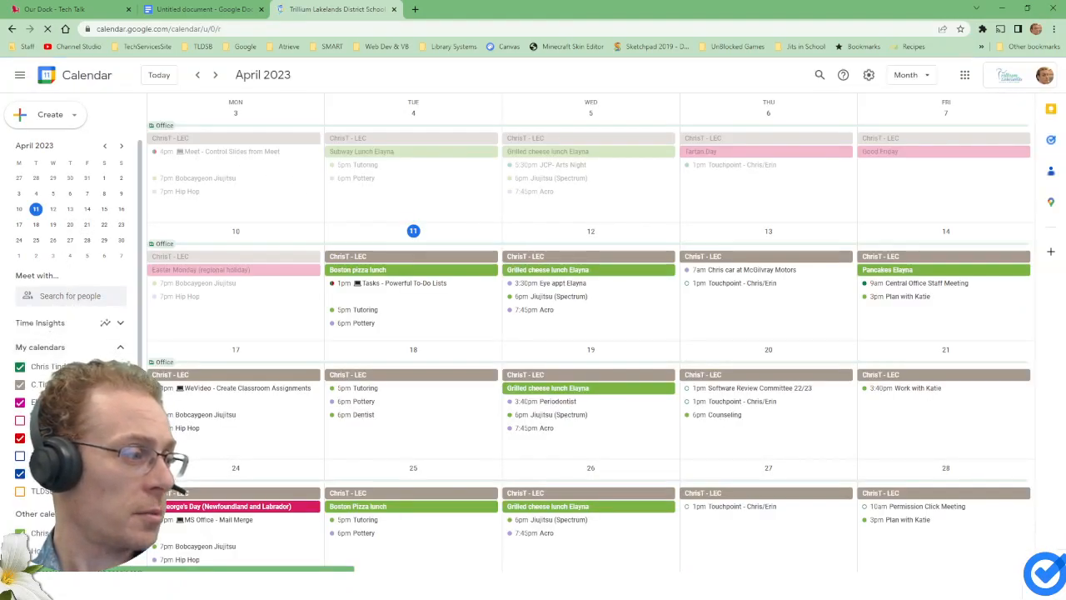
scroll(42, 298, "down", 3)
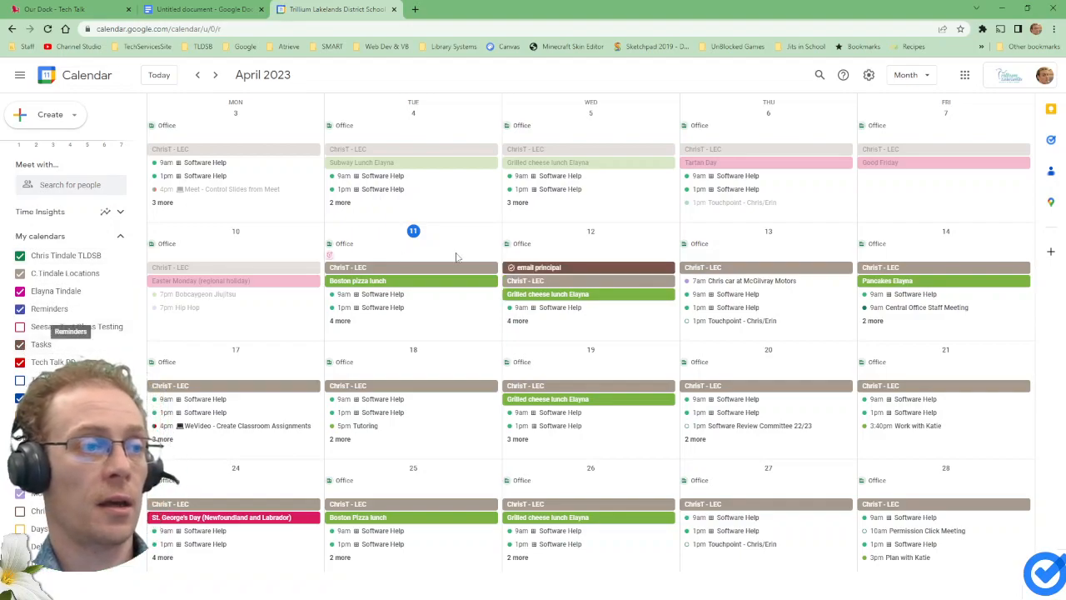
left_click(545, 269)
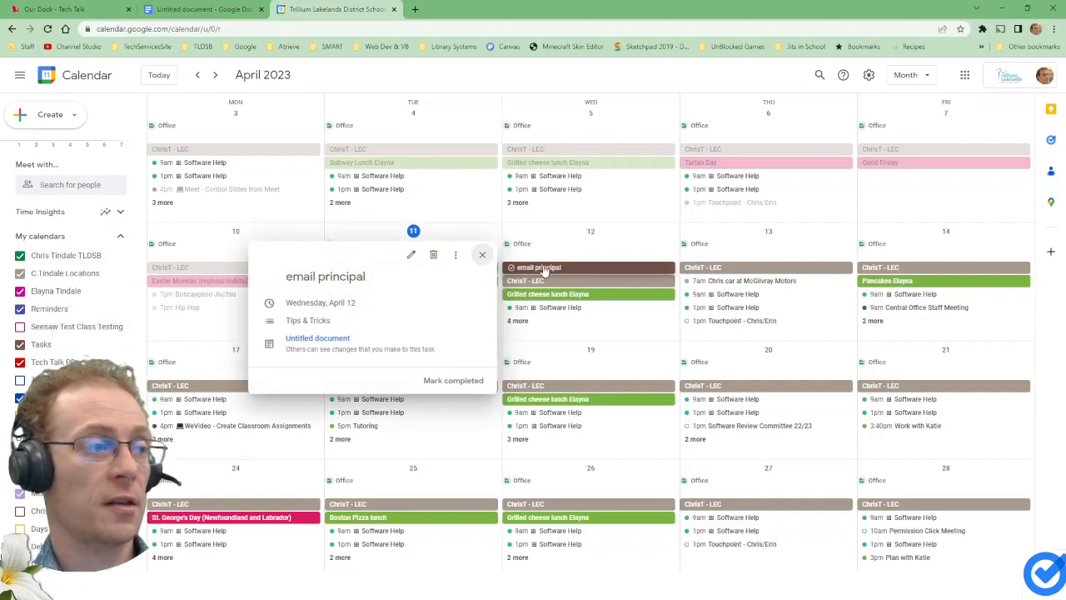
left_click_drag(324, 317, 285, 320)
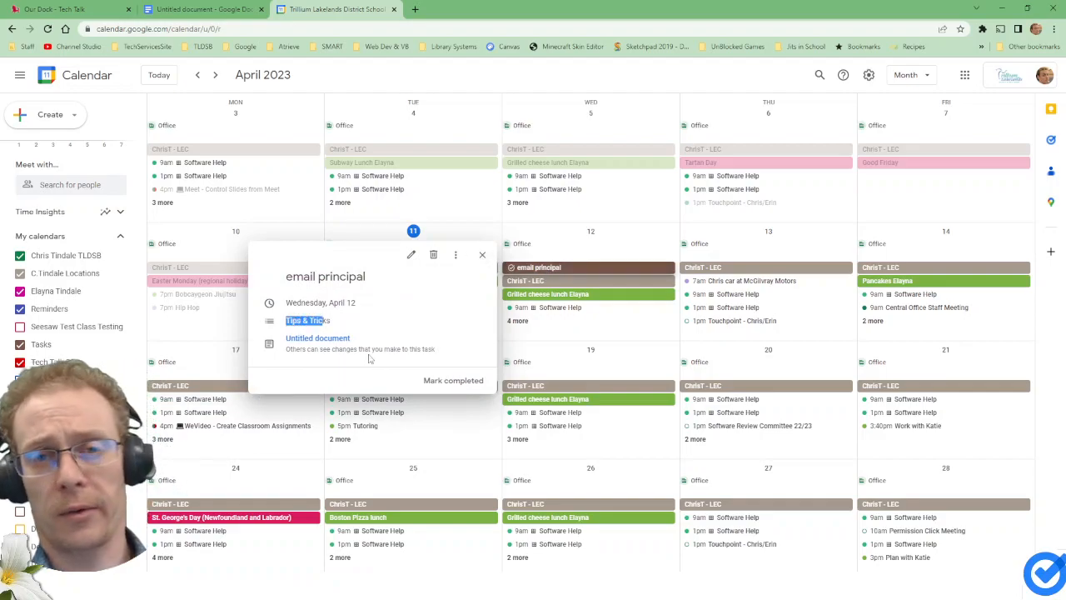
Step: Return to the untitled document and rename it "long range plans"
left_click(188, 8)
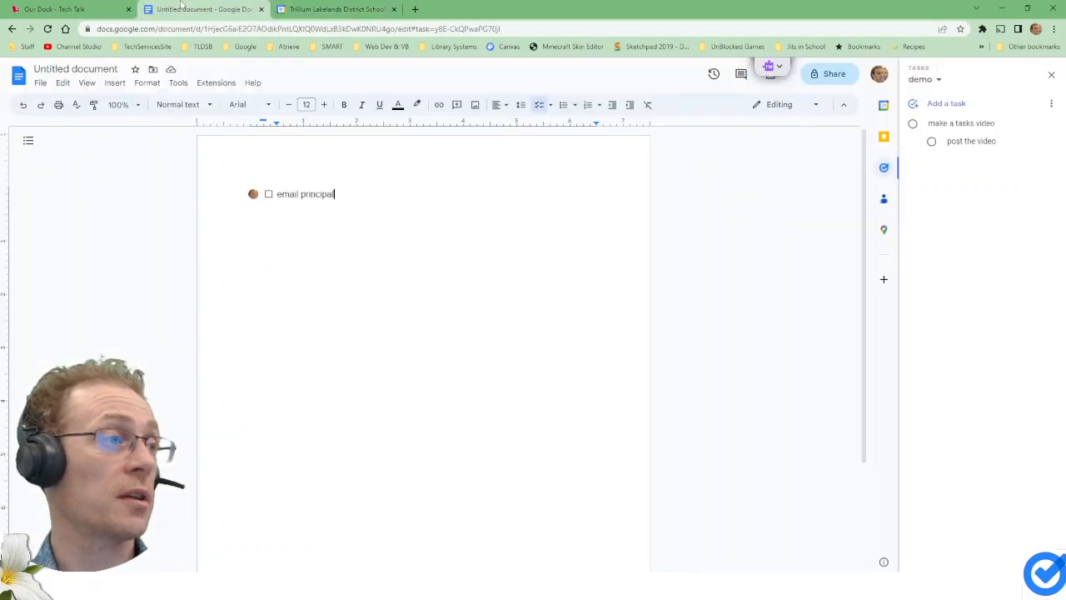
left_click(105, 70)
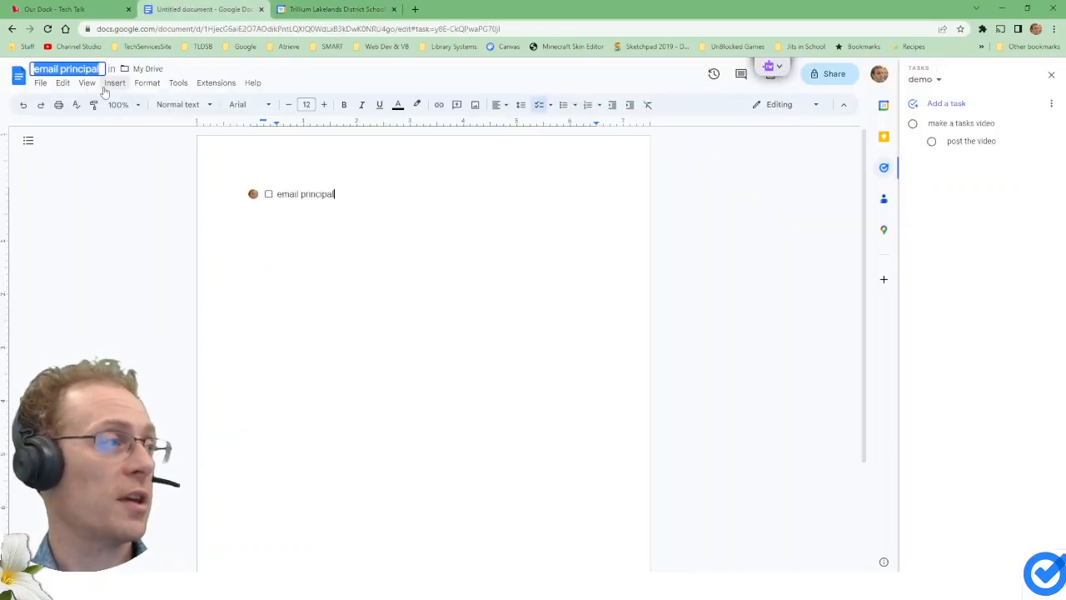
key("BackSpace")
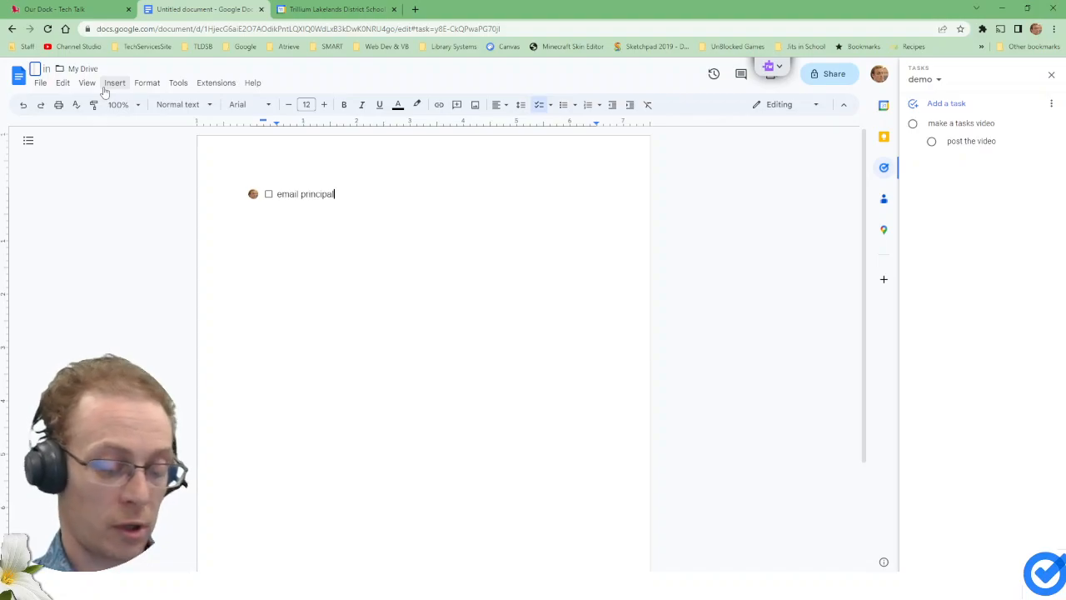
type("long ")
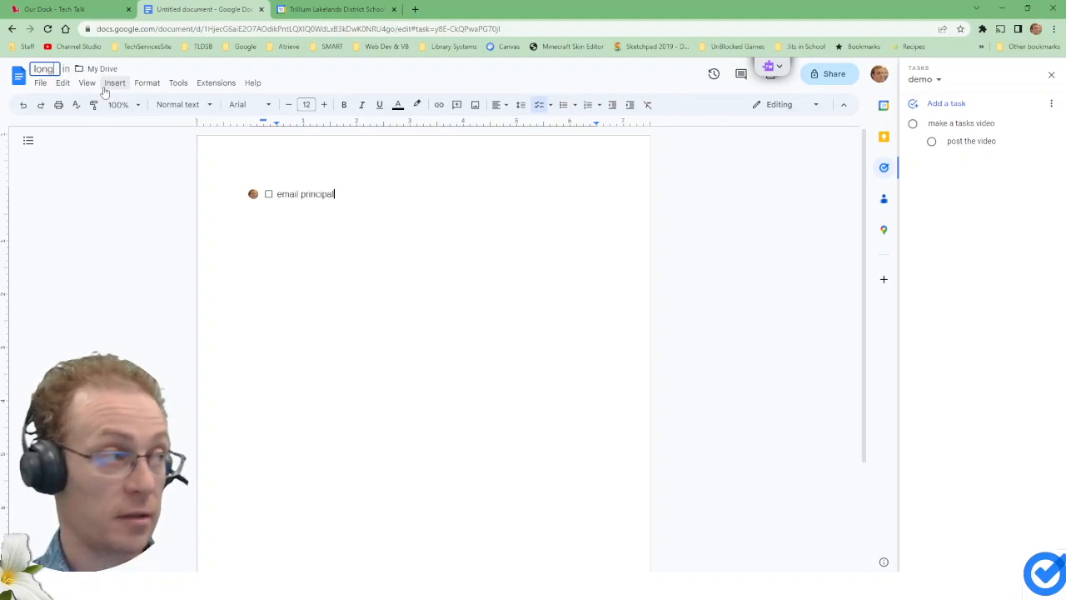
type("range")
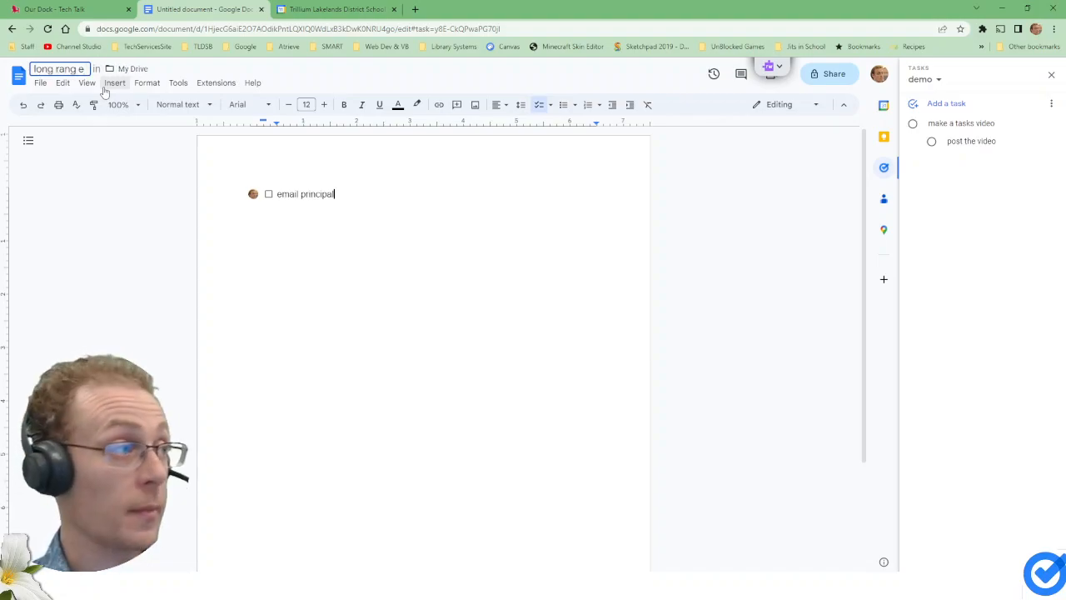
type(" plan")
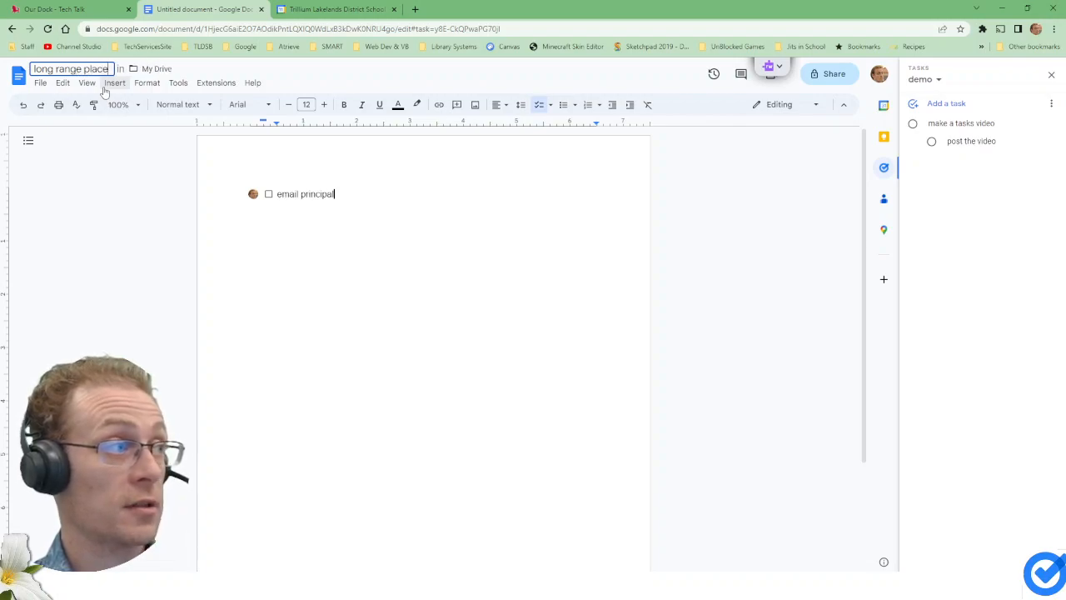
type("s")
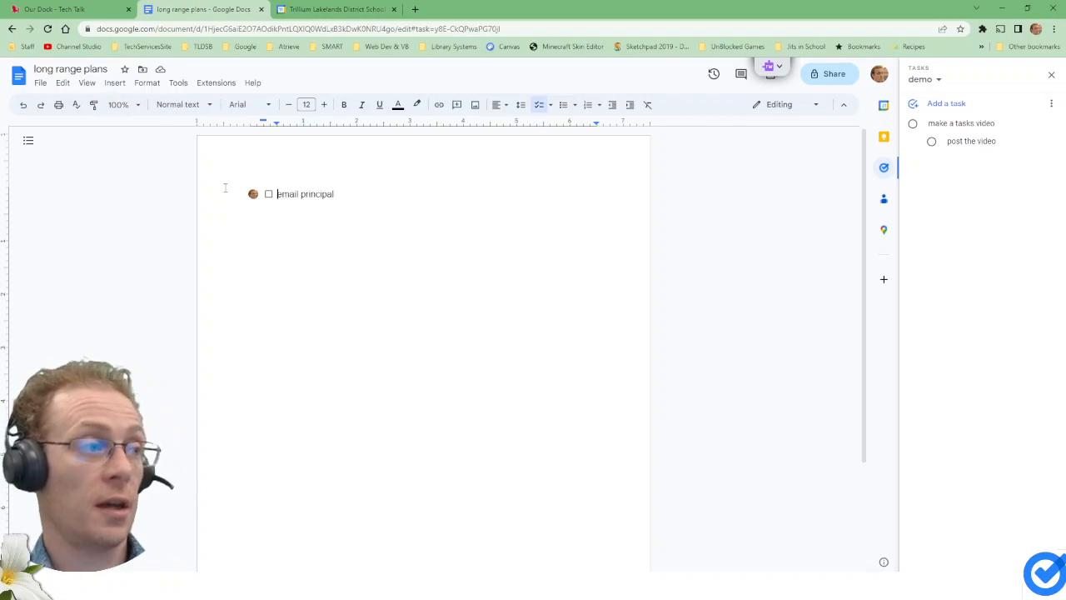
Step: Below the "email principal" checklist item, add the filler lines "Aksjhfkjasdfh", "Asdfjagsdhfaksdf", "As", "Dfa", "Sdf", "Asdf" and "asd"
key("Return")
key("Return")
type("Aksjhfkjasdfh")
key("Return")
type("Asdfjagsdhfaksdf")
key("Return")
type("As")
key("Return")
type("dfa")
key("Return")
type("sdf")
key("Return")
type("asdf")
key("Return")
type("asd")
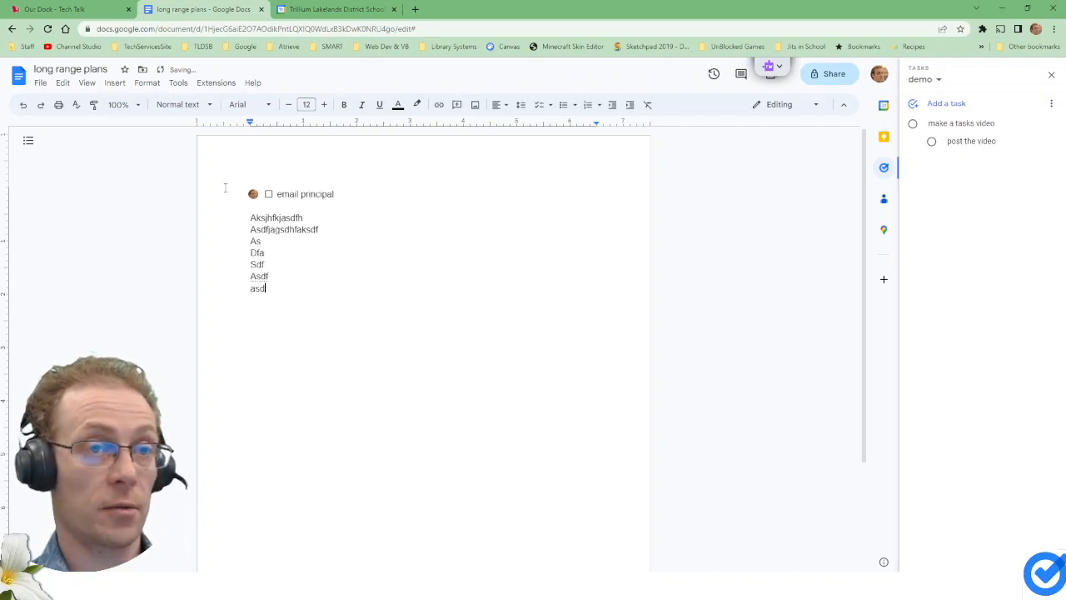
Step: View the assigned "email principal" task's details in the document and switch Tasks to the "Tips & Tricks" list
double_click(342, 185)
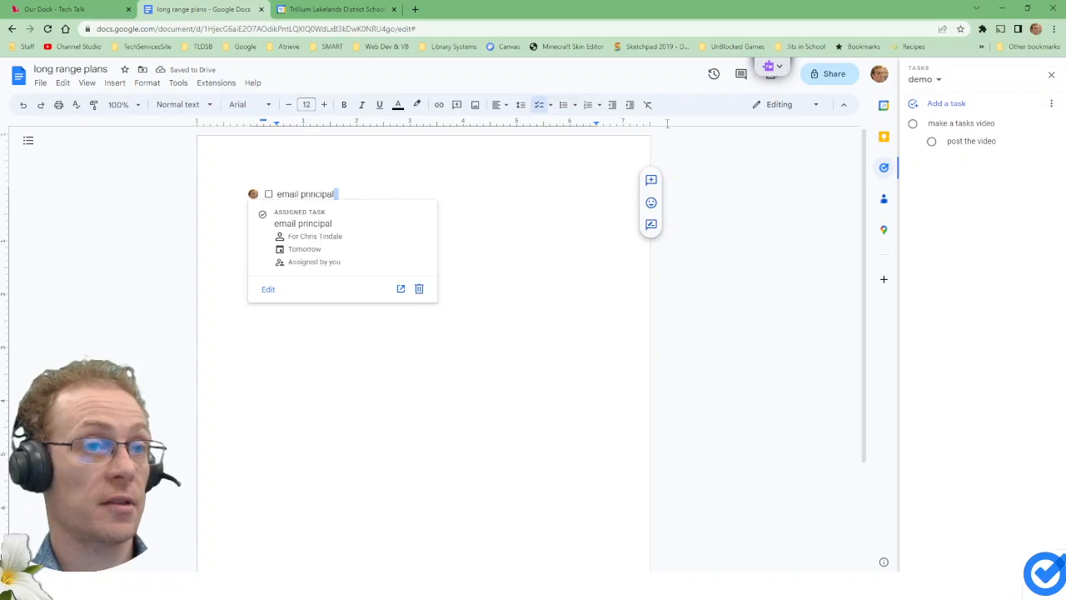
left_click(924, 82)
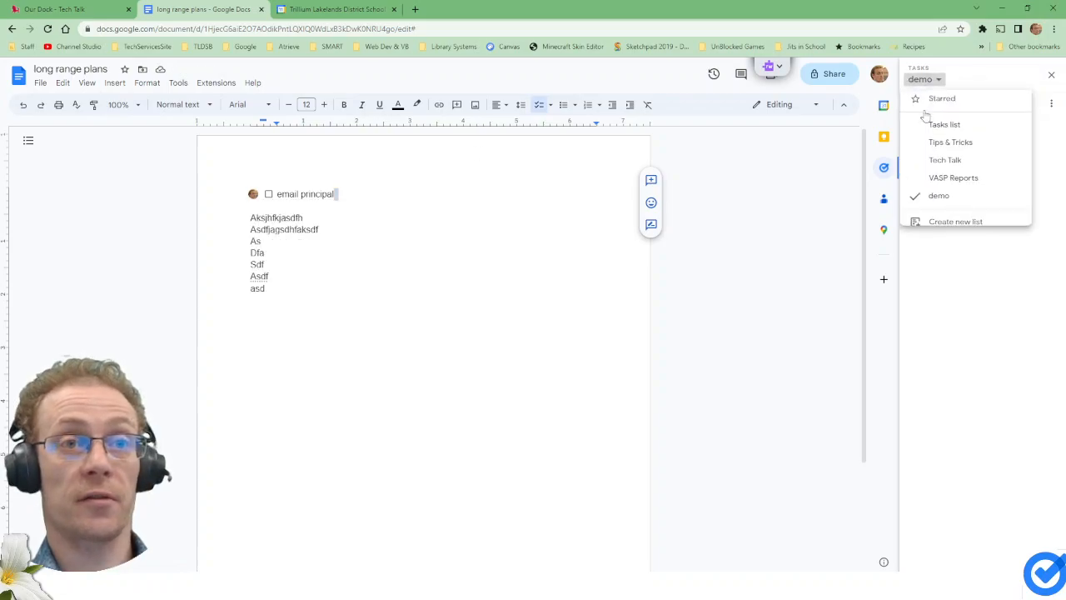
left_click(955, 150)
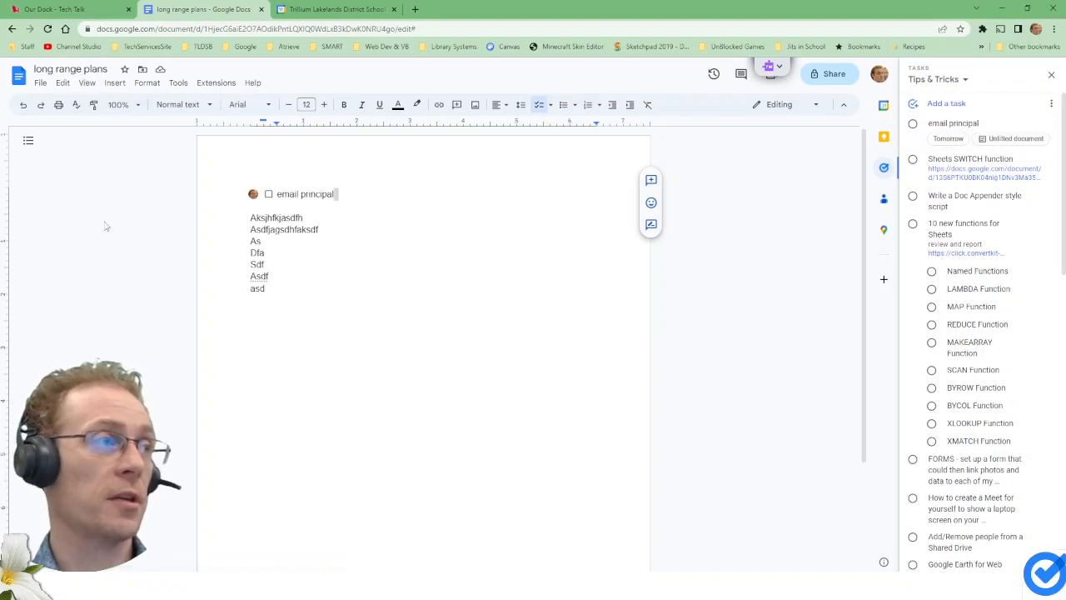
Step: Return to Google Calendar, reload it and check the linked document name in the April 12 "email principal" task
left_click(354, 9)
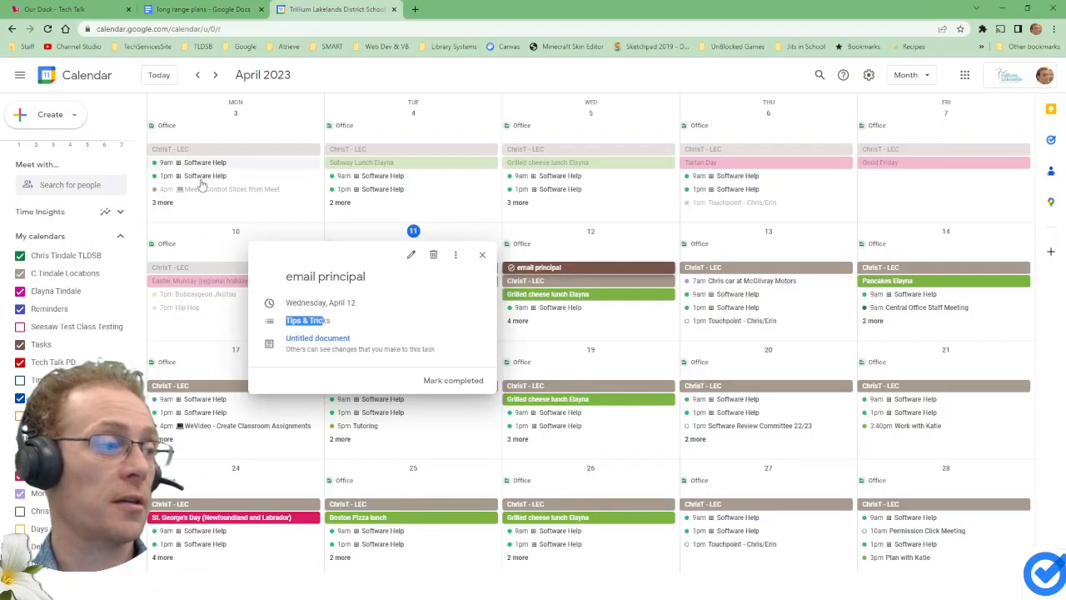
left_click(48, 29)
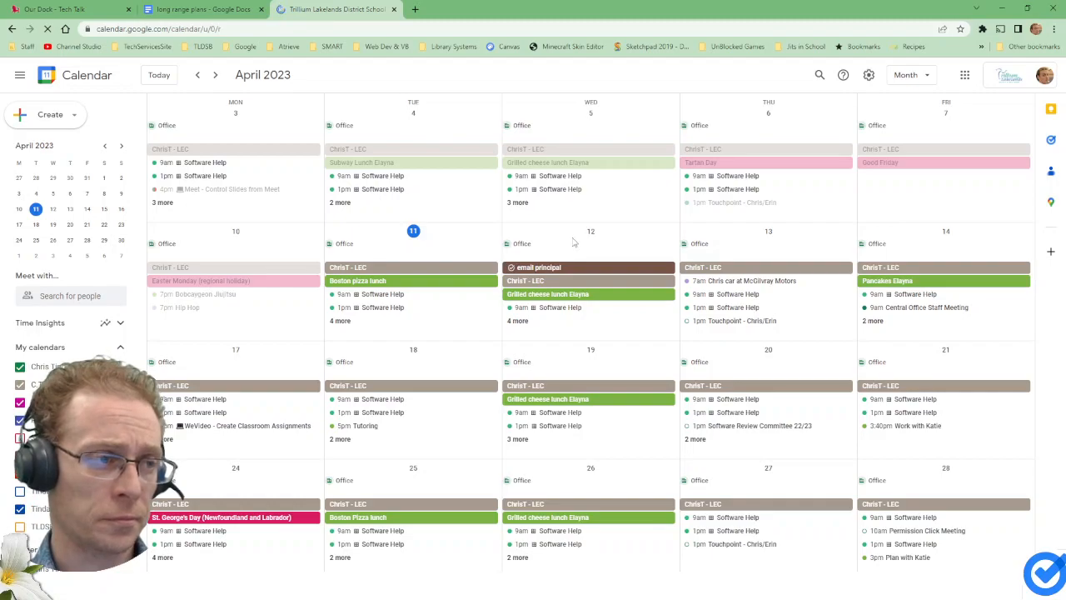
left_click(534, 270)
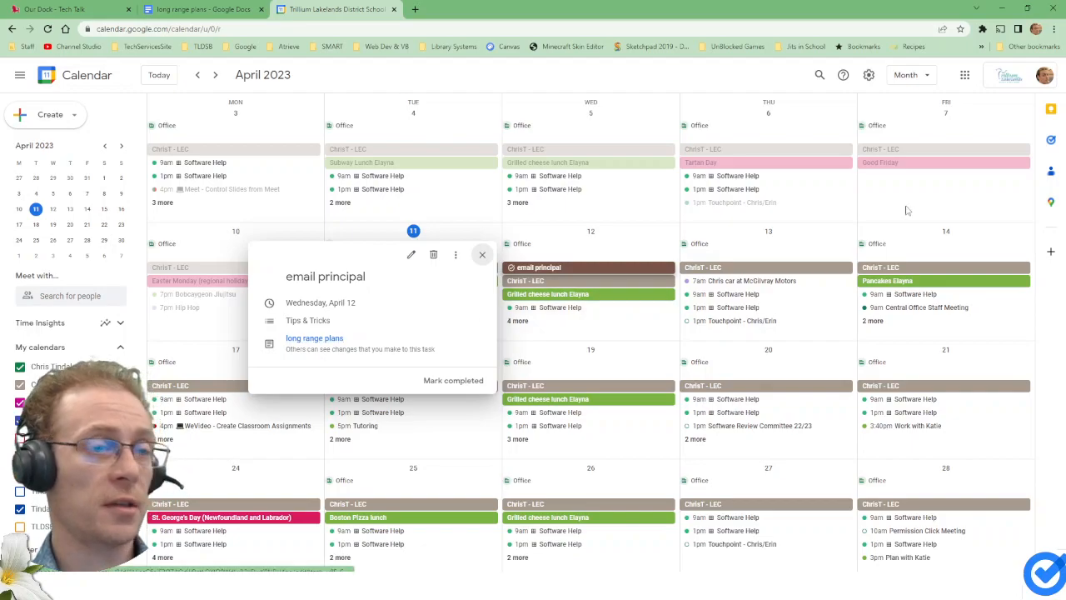
Step: Show Tasks beside the calendar, open the "long range plans" document linked to "email principal", and close the older tab of that document
left_click(1051, 140)
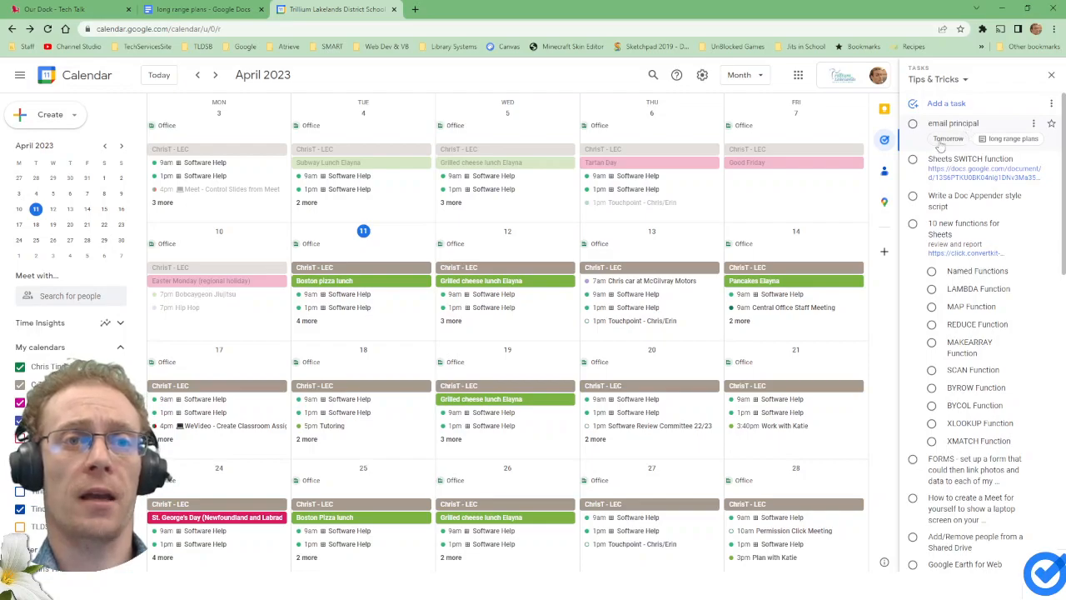
left_click(1014, 142)
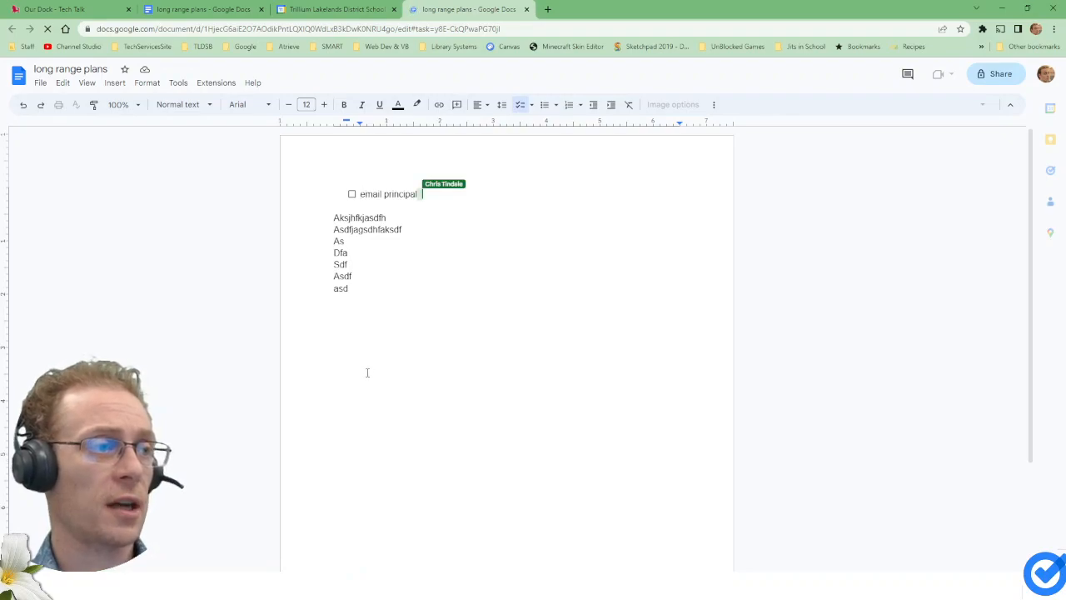
left_click(261, 9)
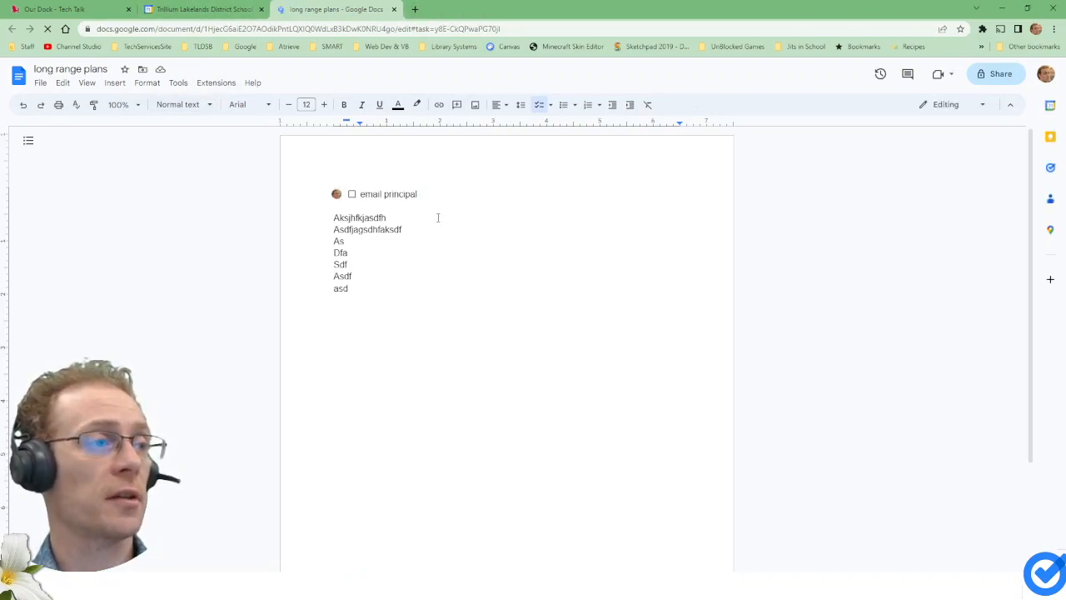
Step: Add the checklist items "Update duty schedule", "Asdfasdfasdf" and "asdfasdfasdf" below "email principal"
key("Return")
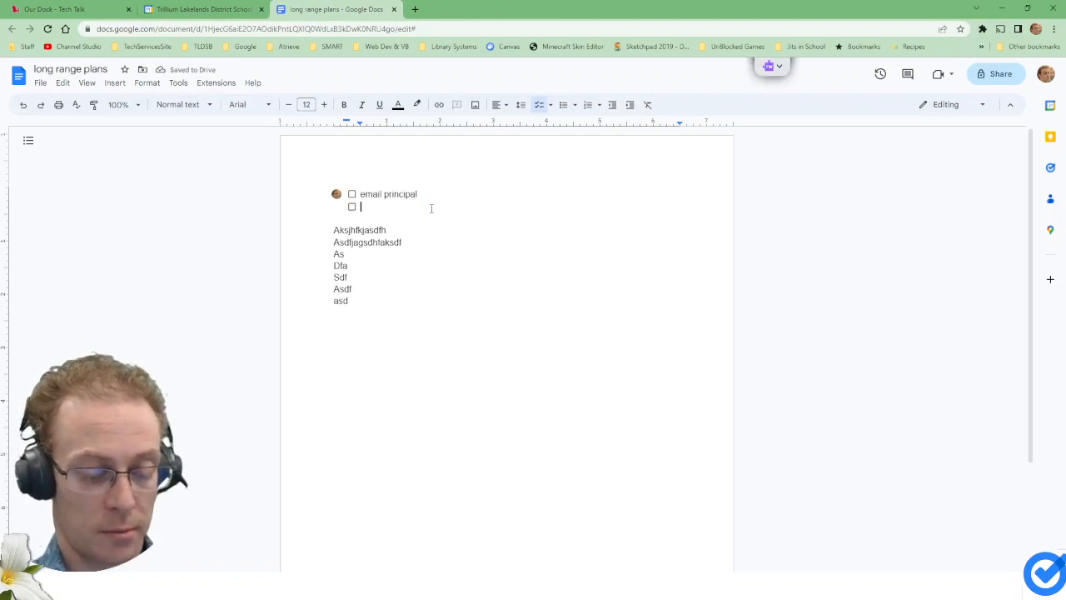
type("Update ")
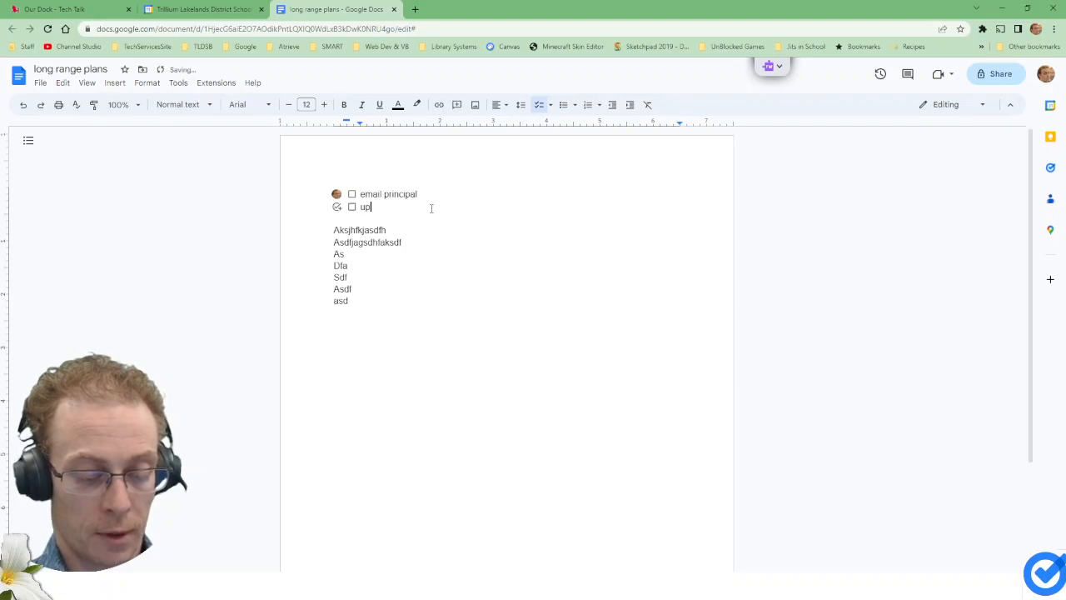
type("duty")
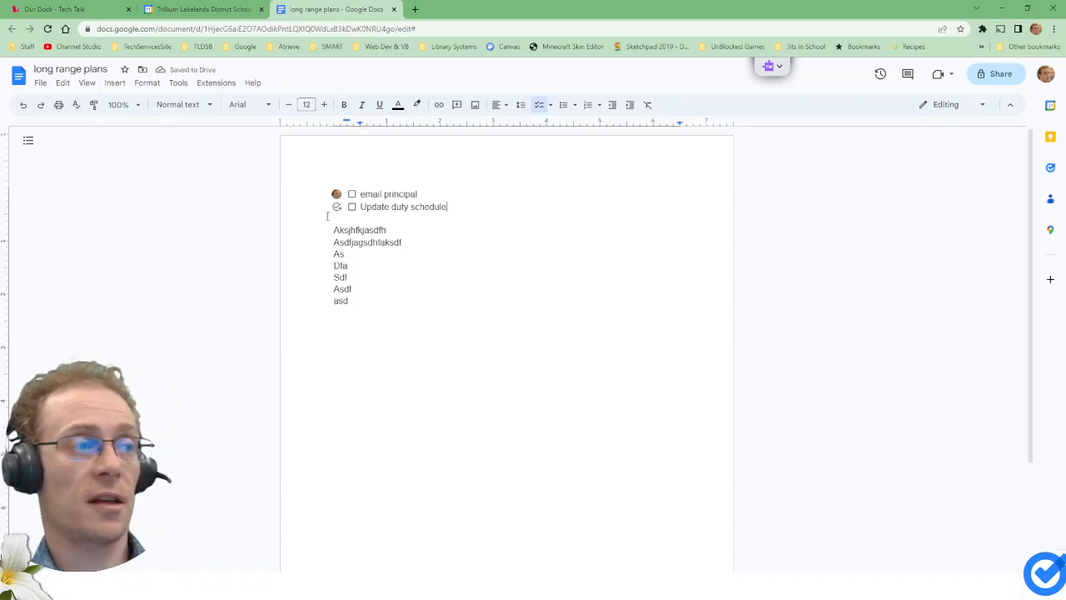
type("schedule")
key("Return")
type("Asdfasdfasdf")
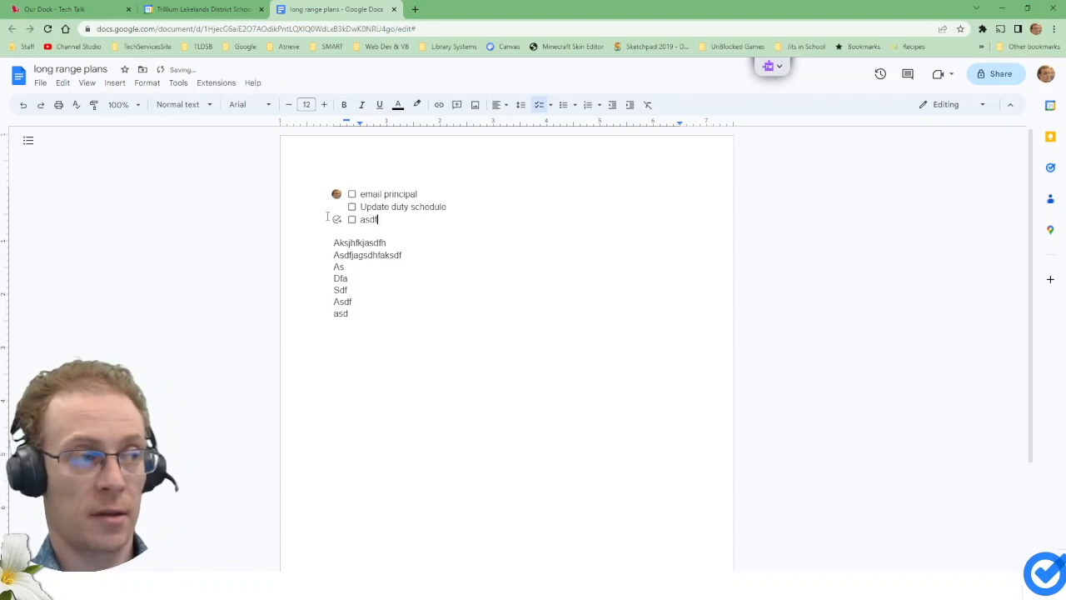
key("Return")
type("asdfasdfasdf")
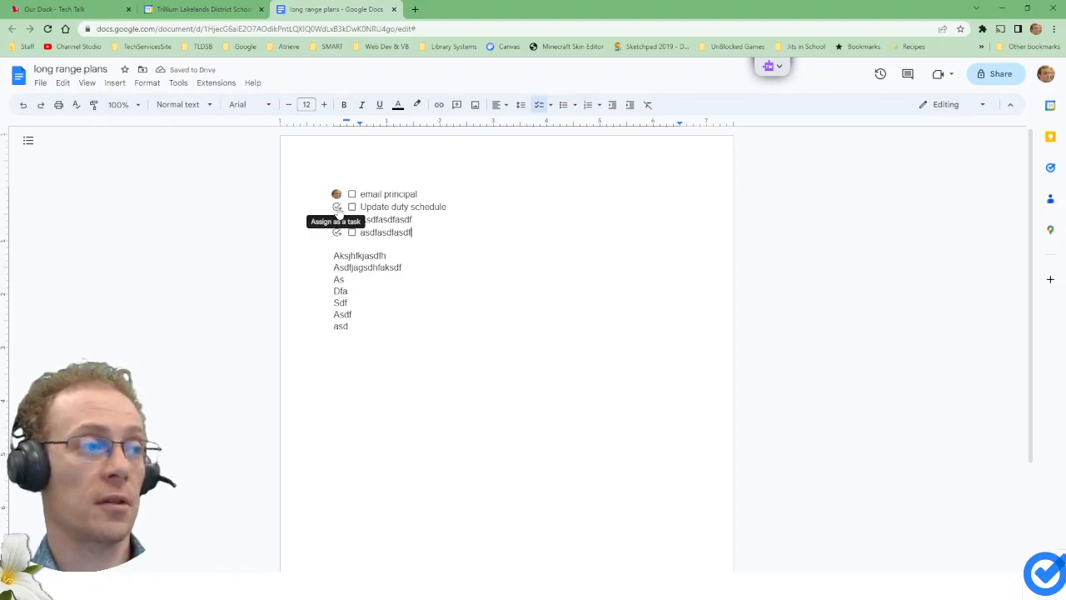
Step: Assign the "Update duty schedule" checklist item as a task to a colleague's account without a date, declining to share the document
left_click(338, 208)
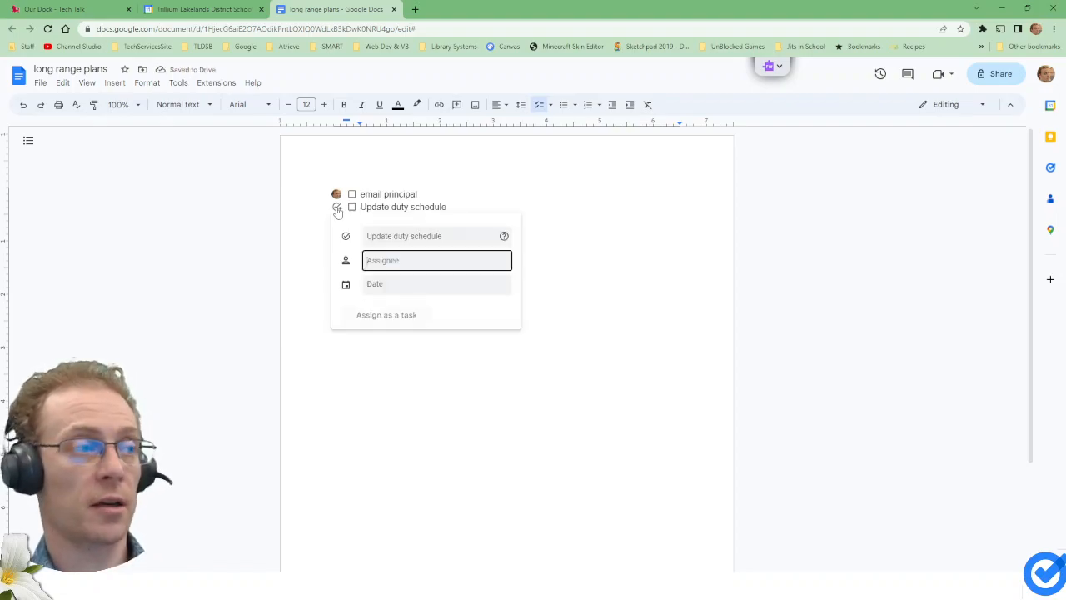
type("moni")
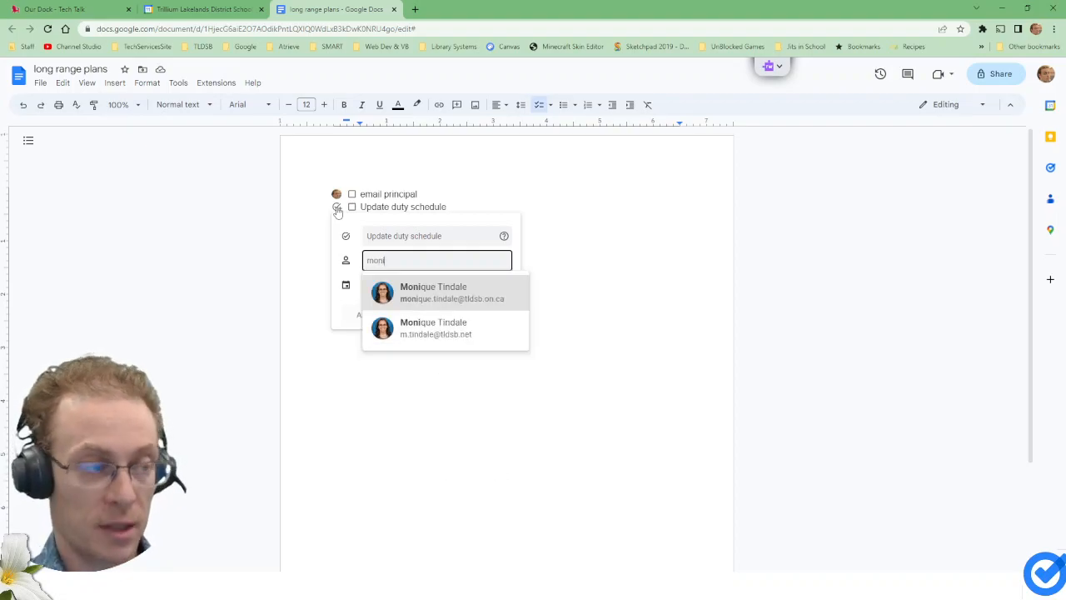
left_click(454, 288)
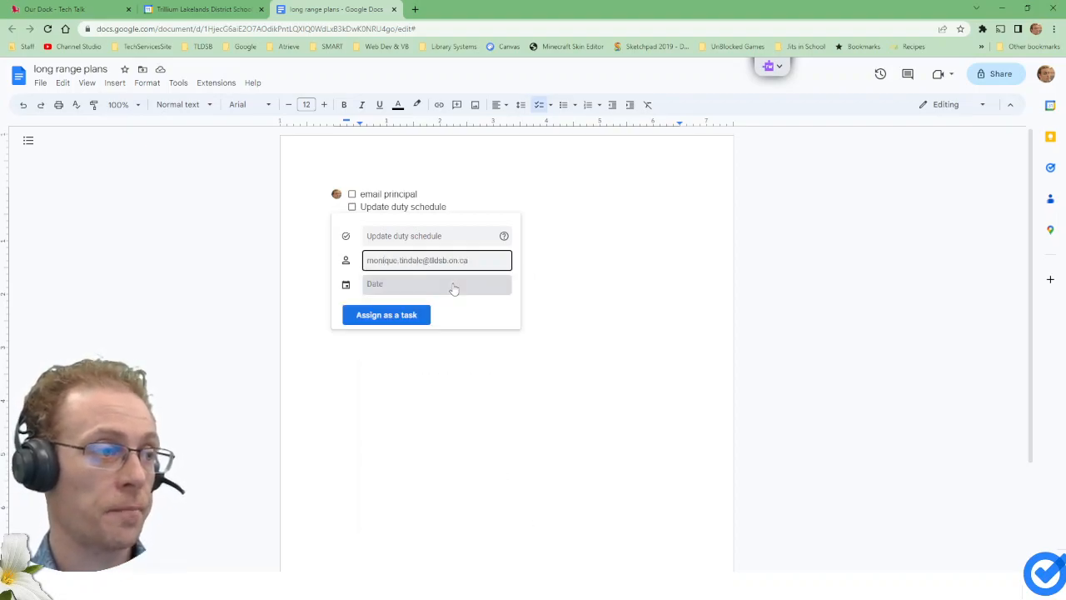
left_click(369, 323)
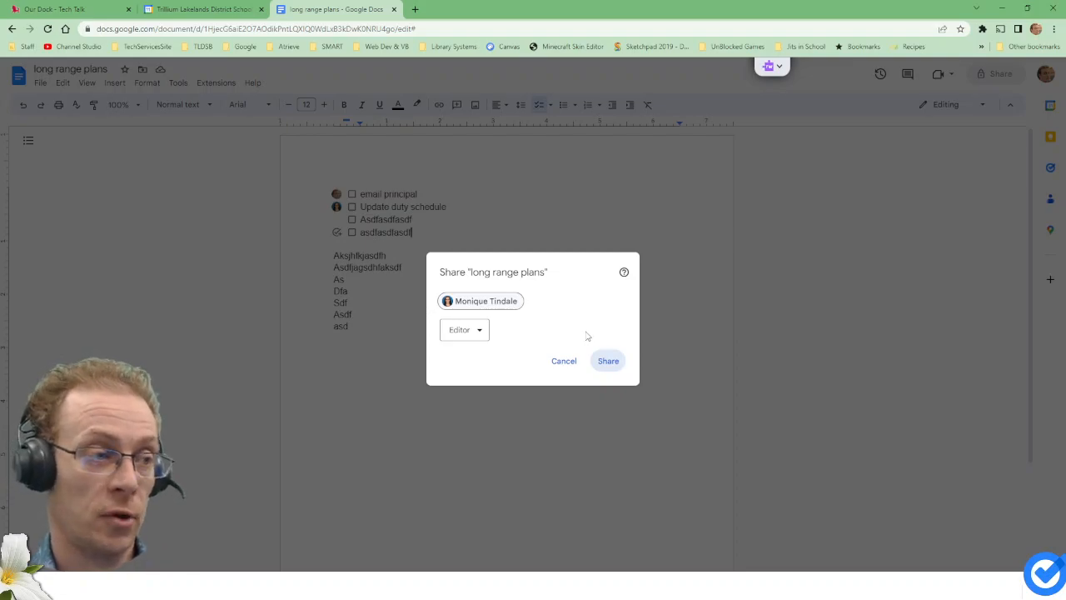
left_click(565, 362)
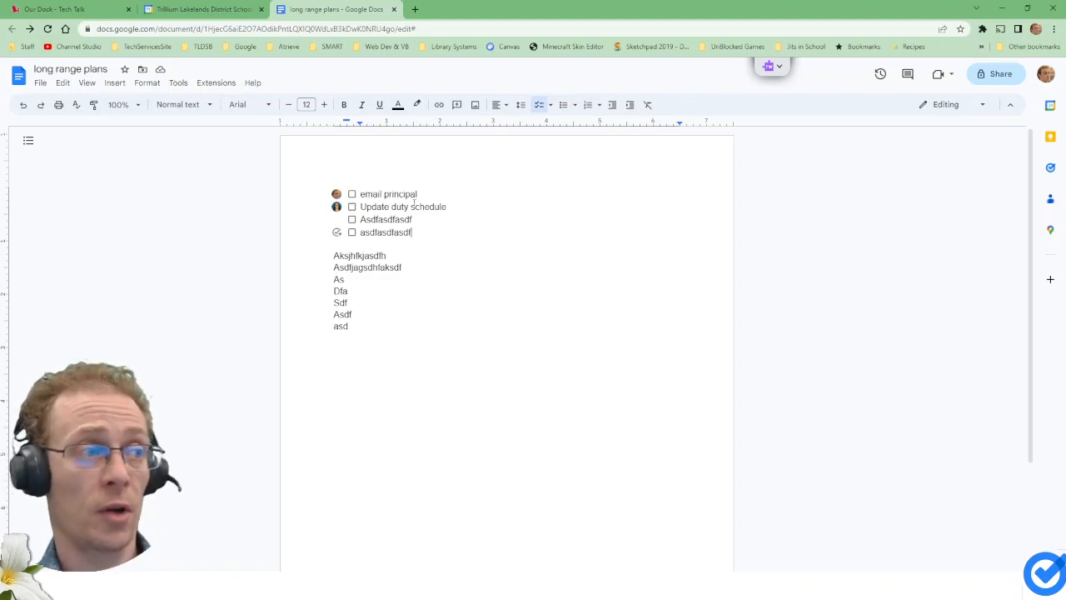
Step: Show Tasks beside the document to review the "email principal" task in the "Tips & Tricks" list
left_click(1050, 167)
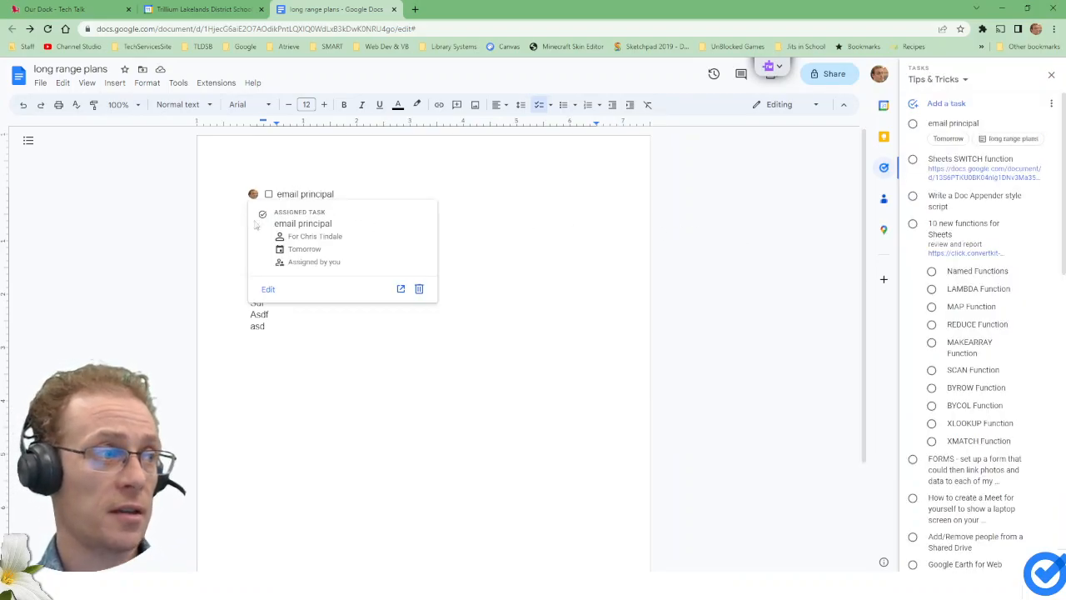
Step: Mark the "email principal" checklist item complete in the document and expand the completed tasks of the "Tips & Tricks" list
left_click(269, 194)
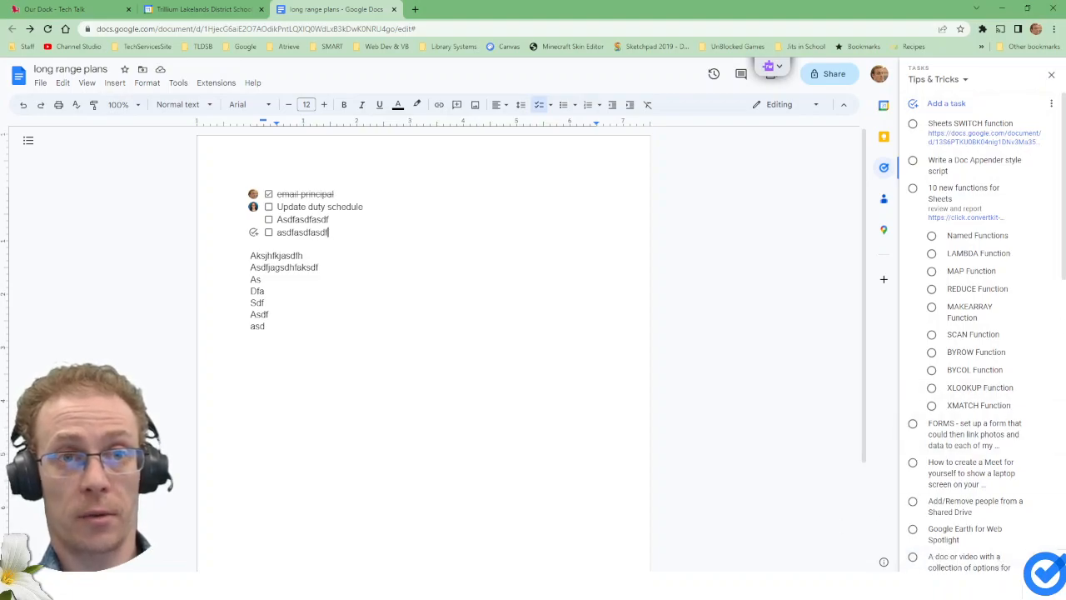
scroll(956, 374, "down", 15)
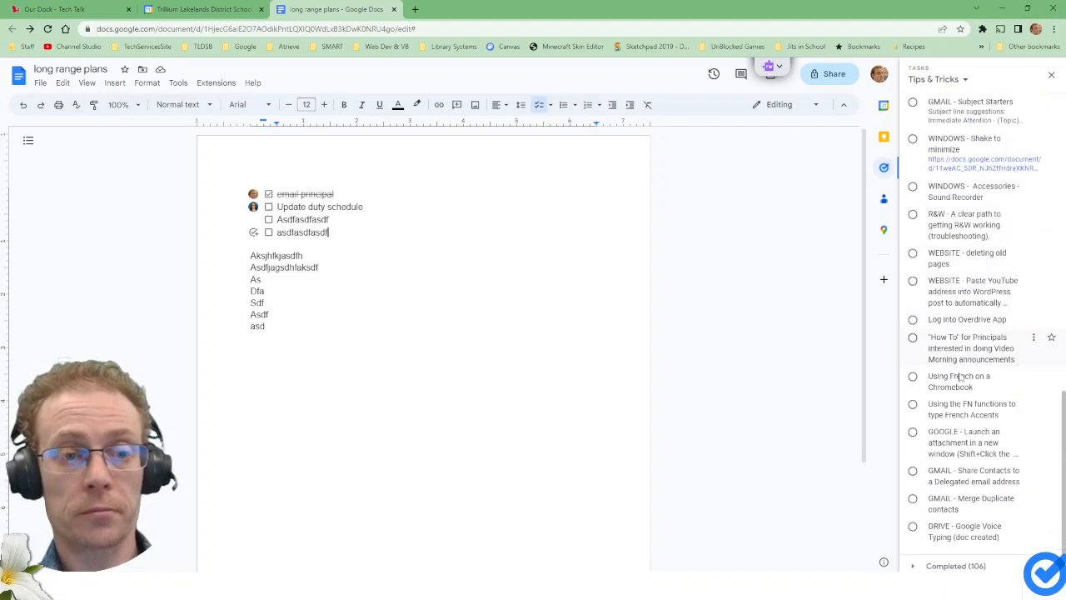
left_click(947, 567)
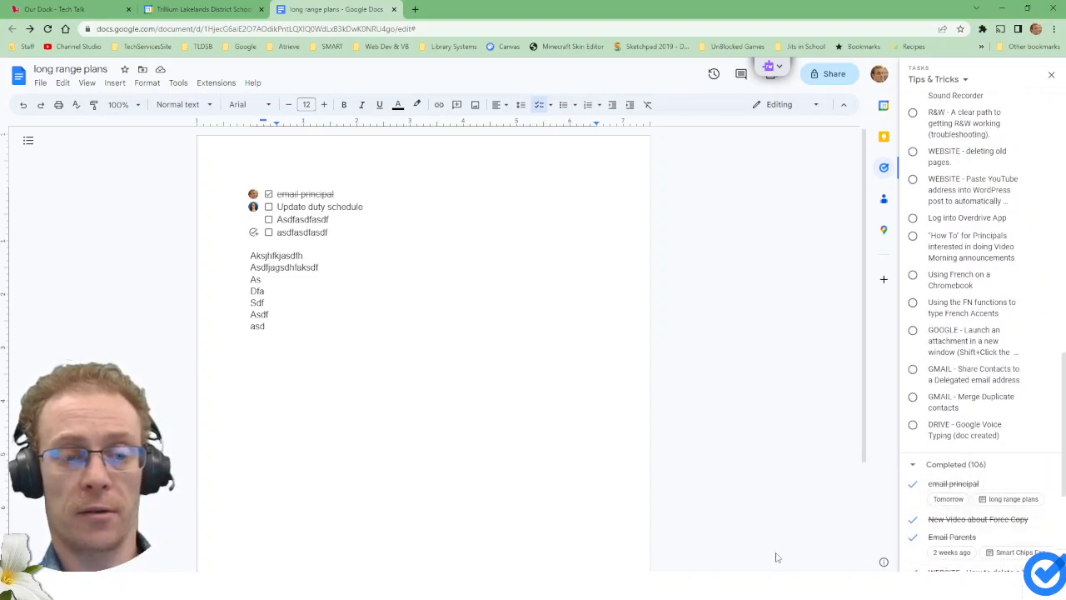
Step: Switch to the calendar and look through all entries for Wednesday, April 12 for the "email principal" task
left_click(229, 14)
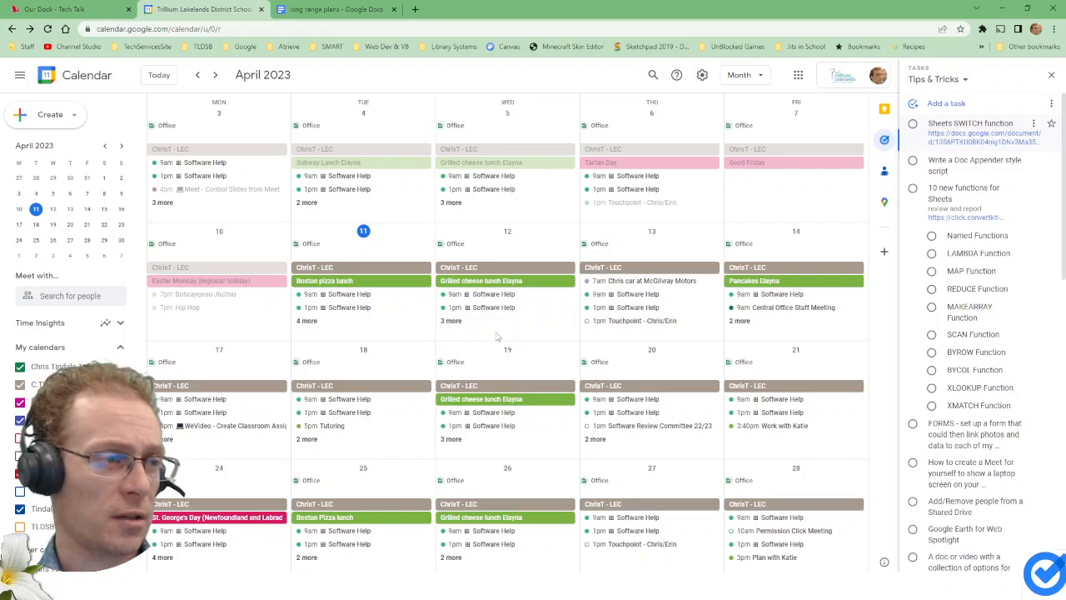
left_click(450, 322)
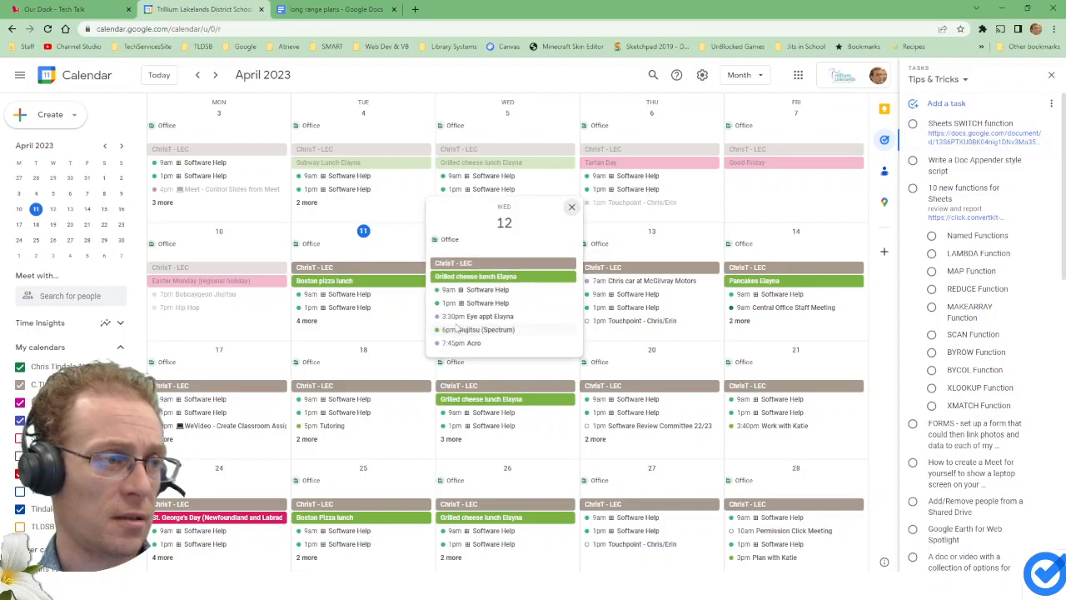
left_click(572, 209)
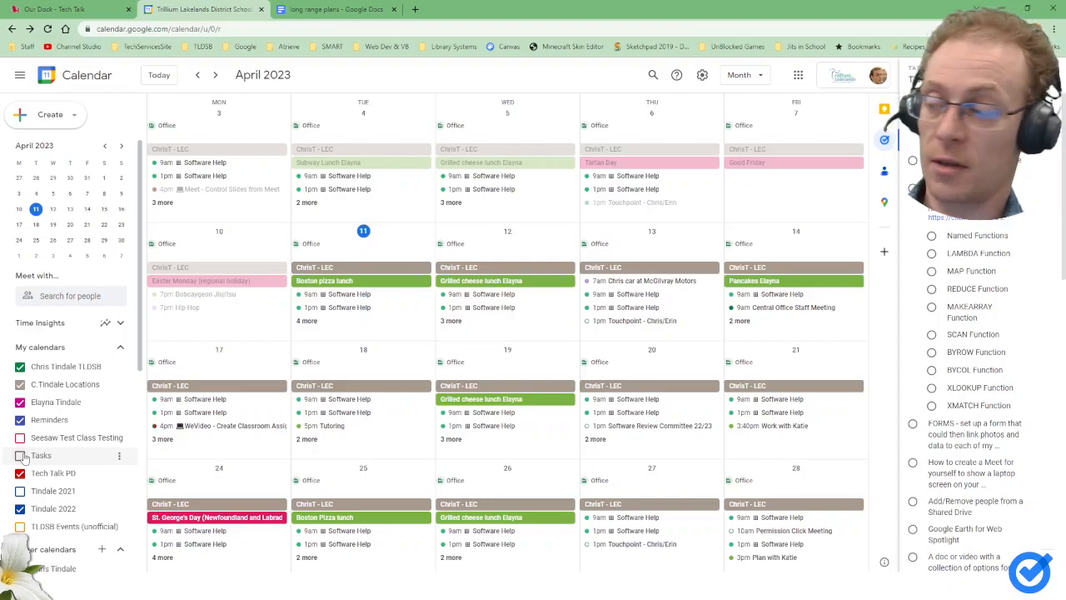
Step: Show the Tasks calendar and hide the personal locations, family member's, Reminders and Tech Talk PD calendars
left_click(19, 455)
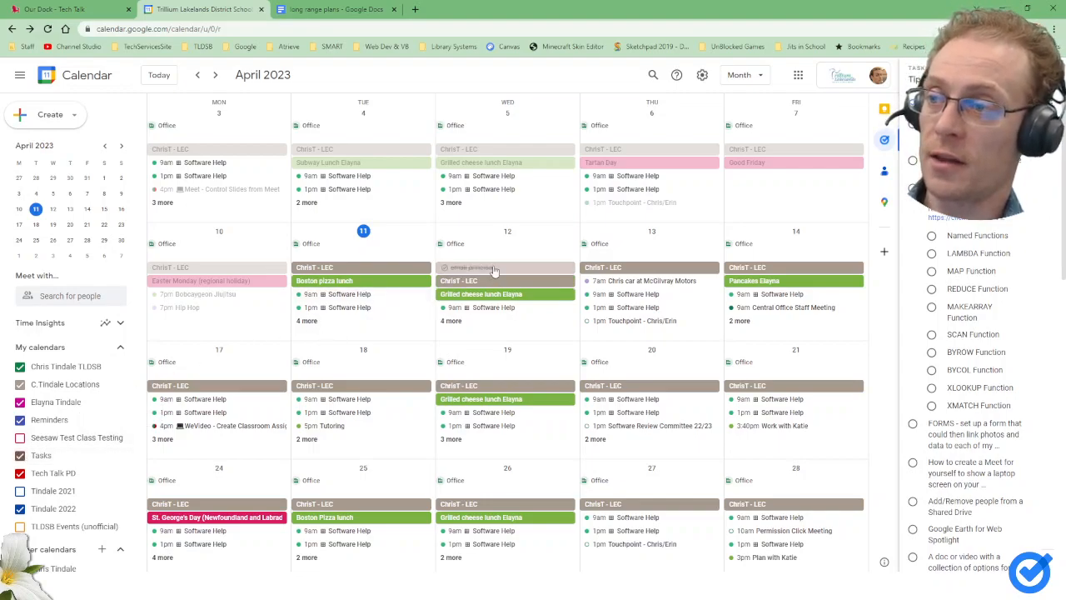
left_click(19, 385)
left_click(19, 402)
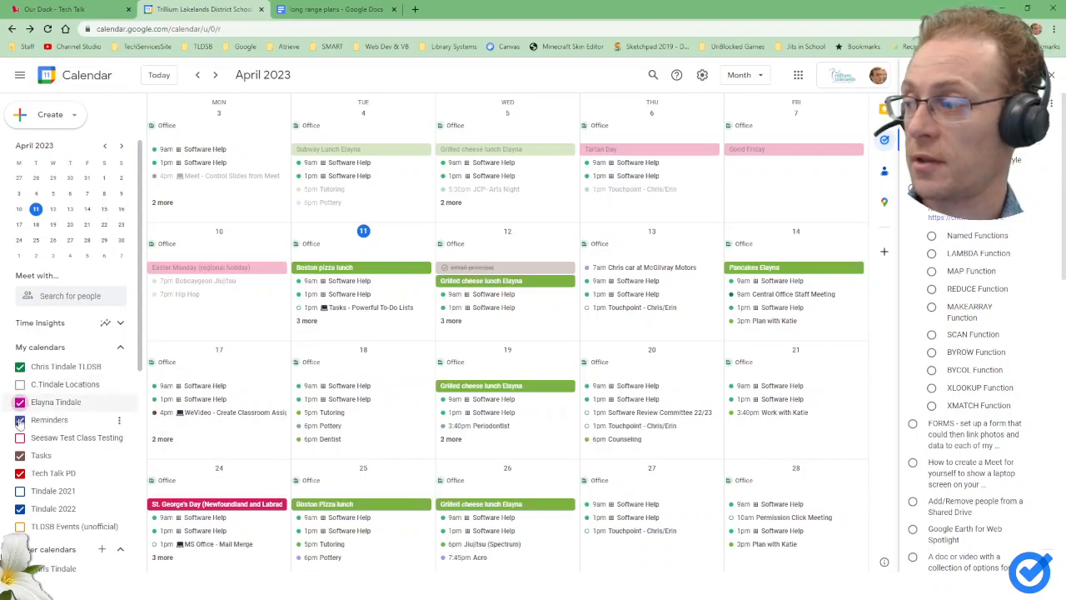
left_click(19, 420)
left_click(19, 473)
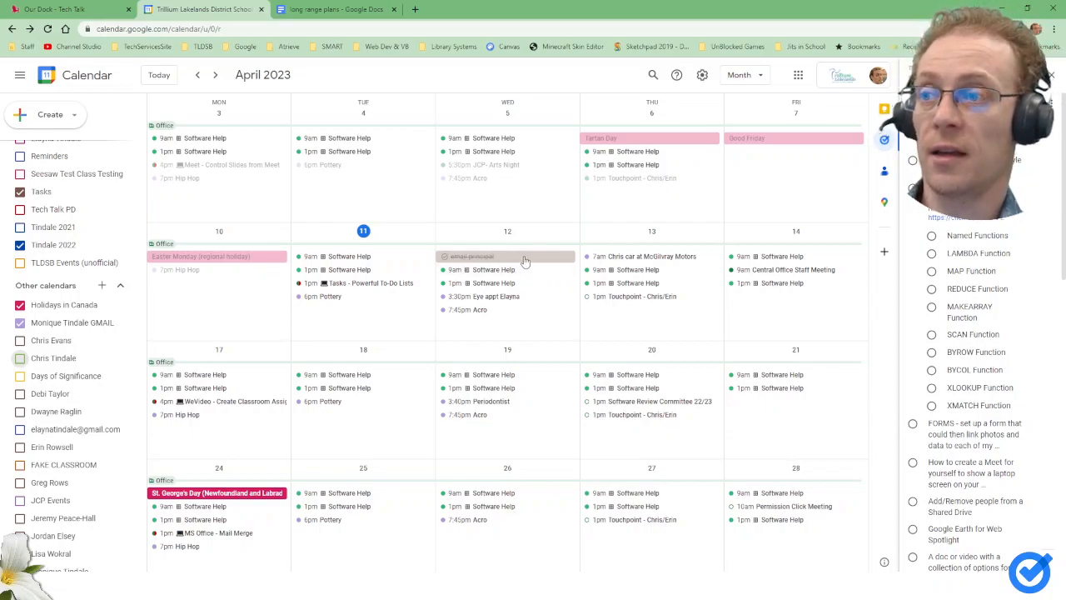
Step: Mark the "email principal" task on April 12 uncompleted from the calendar and check its checklist item in the "long range plans" document
left_click(457, 259)
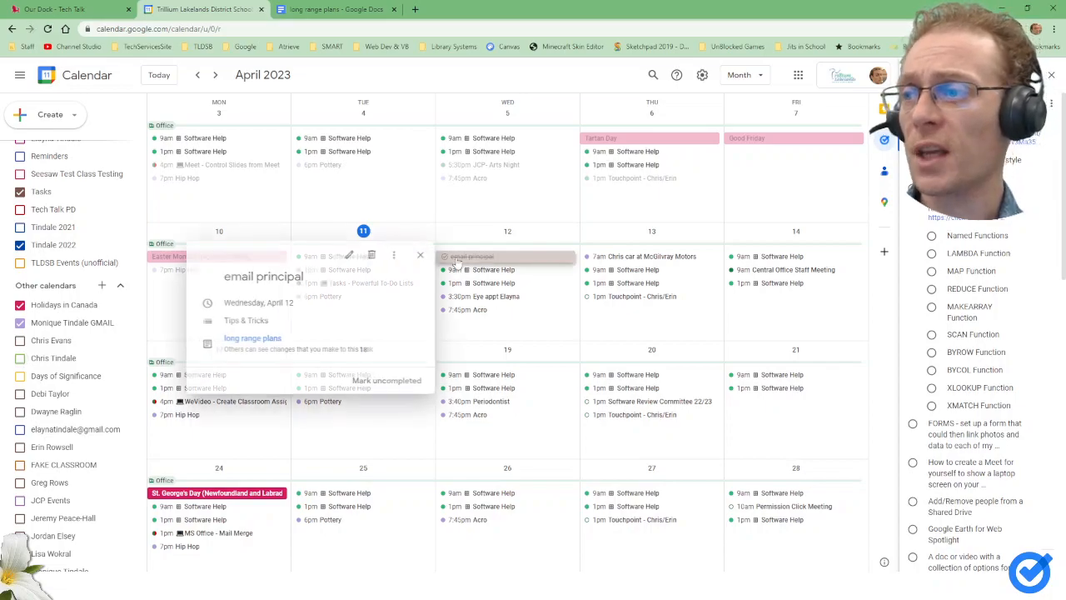
left_click(379, 380)
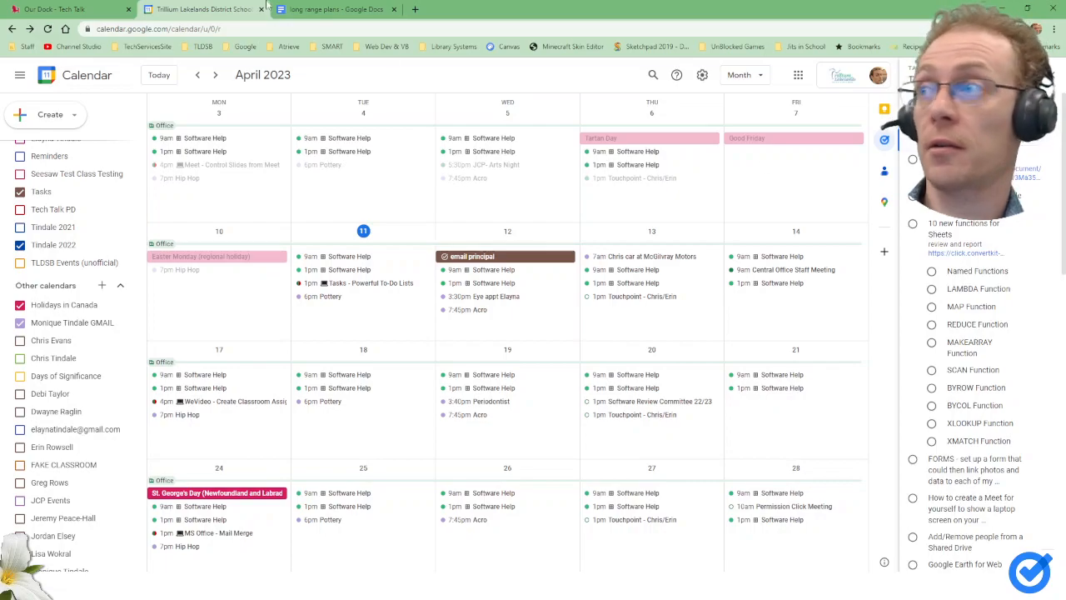
left_click(337, 9)
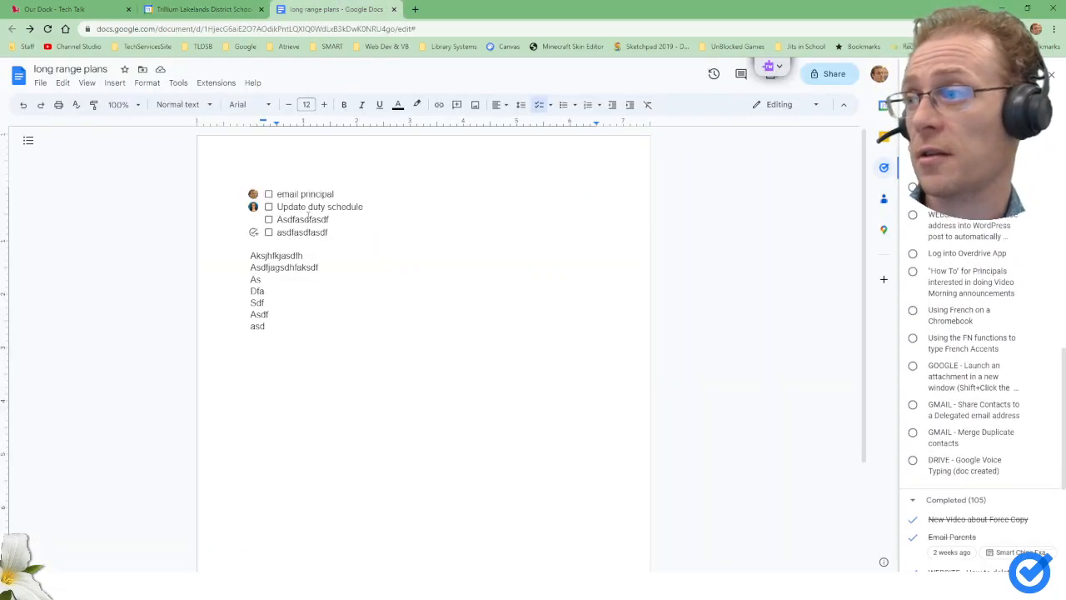
left_click(254, 195)
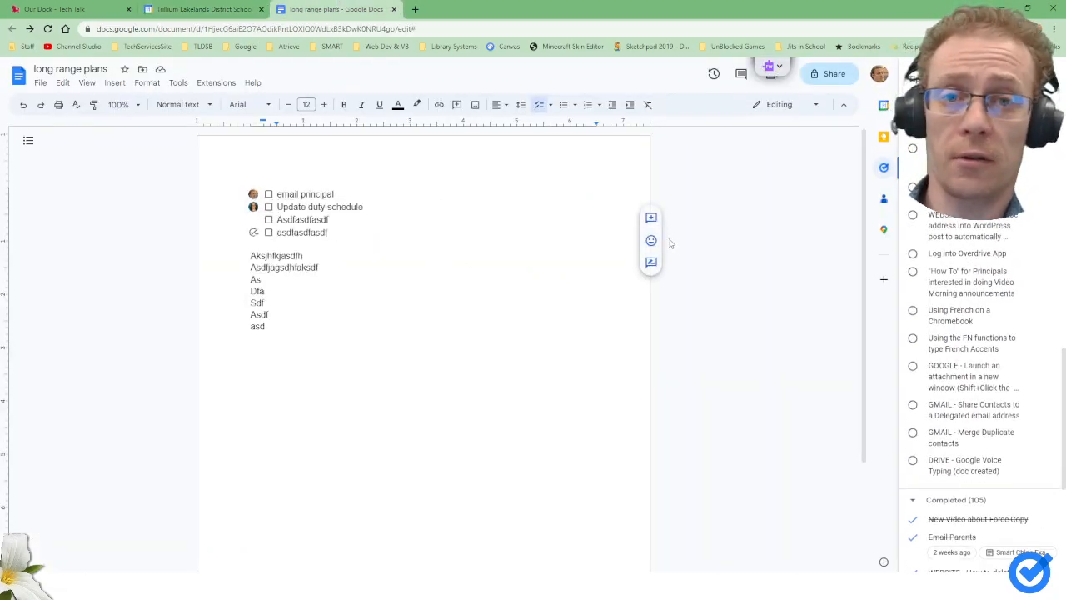